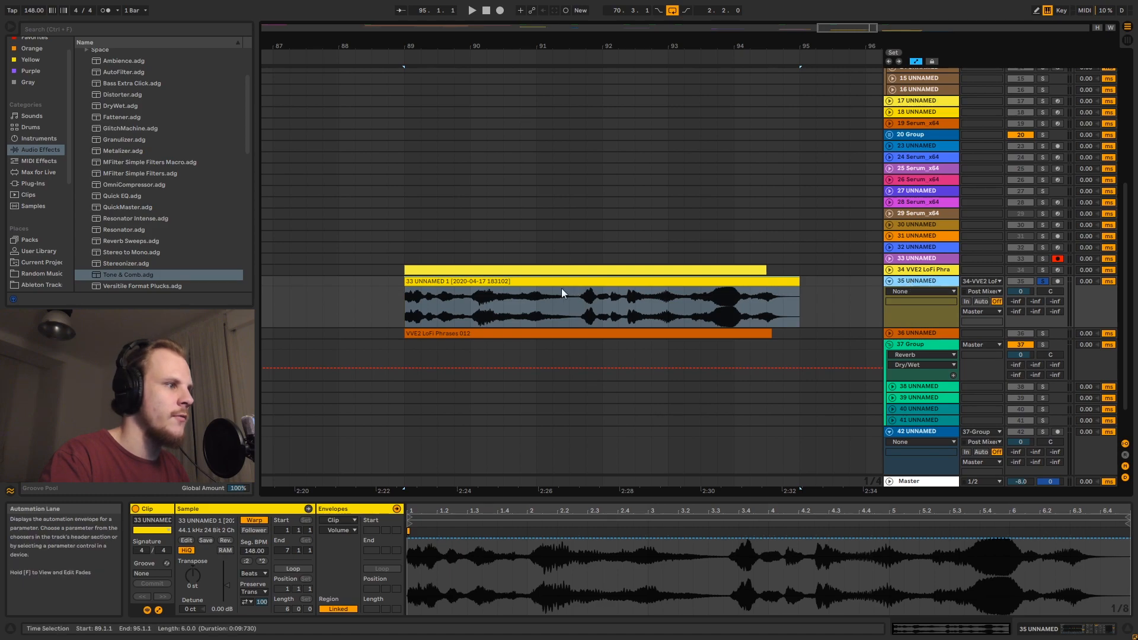
Listen to the recorded clip on track 35 from bar 89 and replay its section from 91.3.1
click(404, 304)
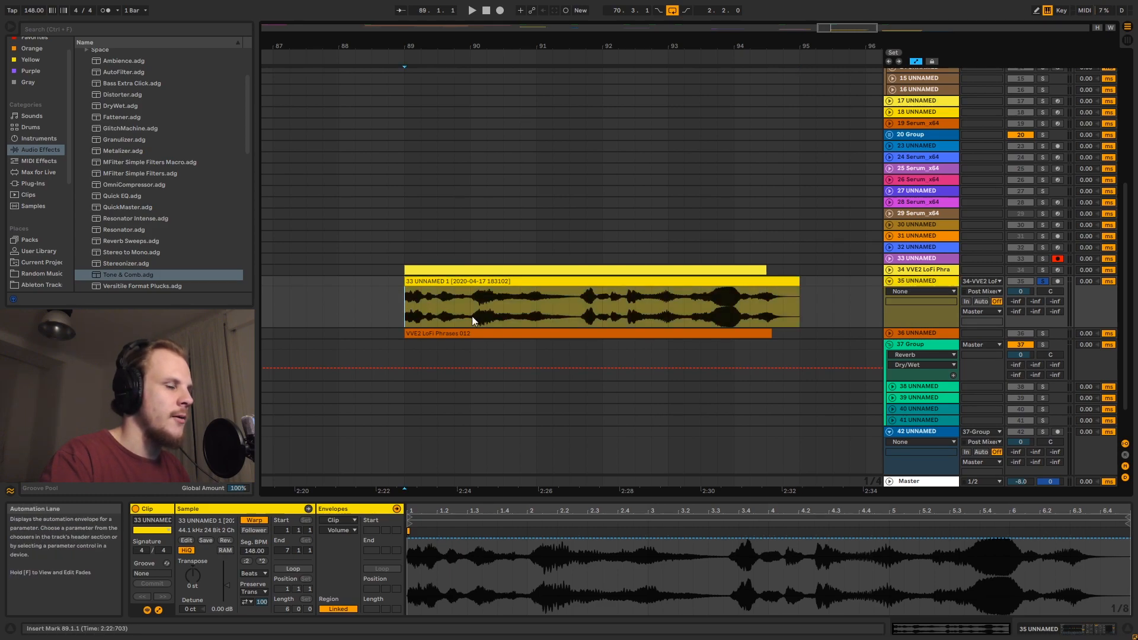
key(space)
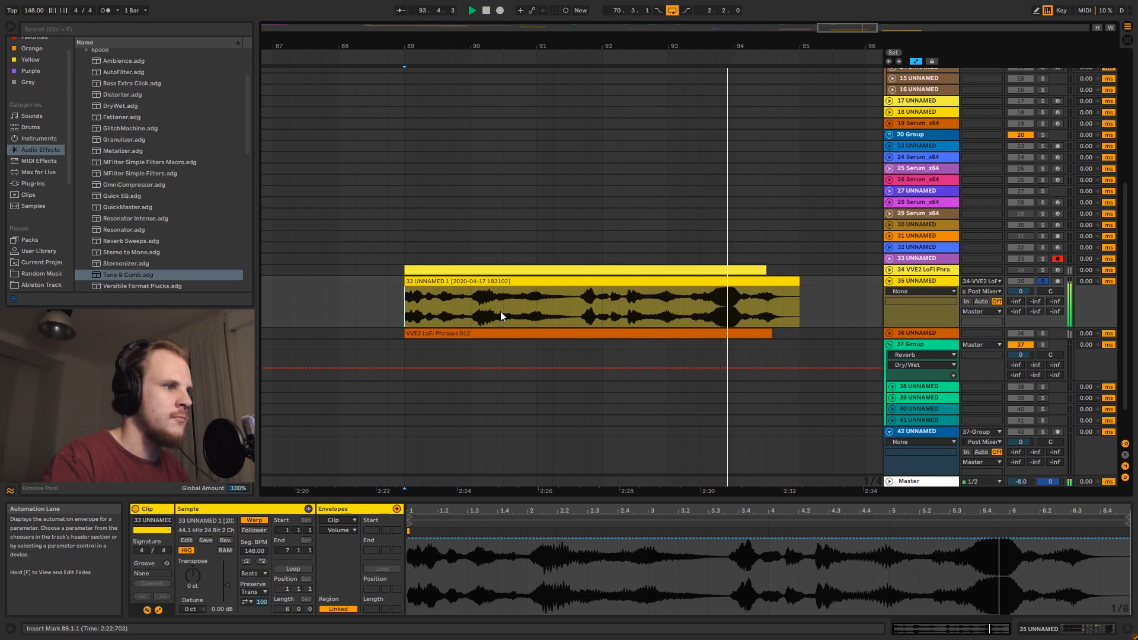
key(space)
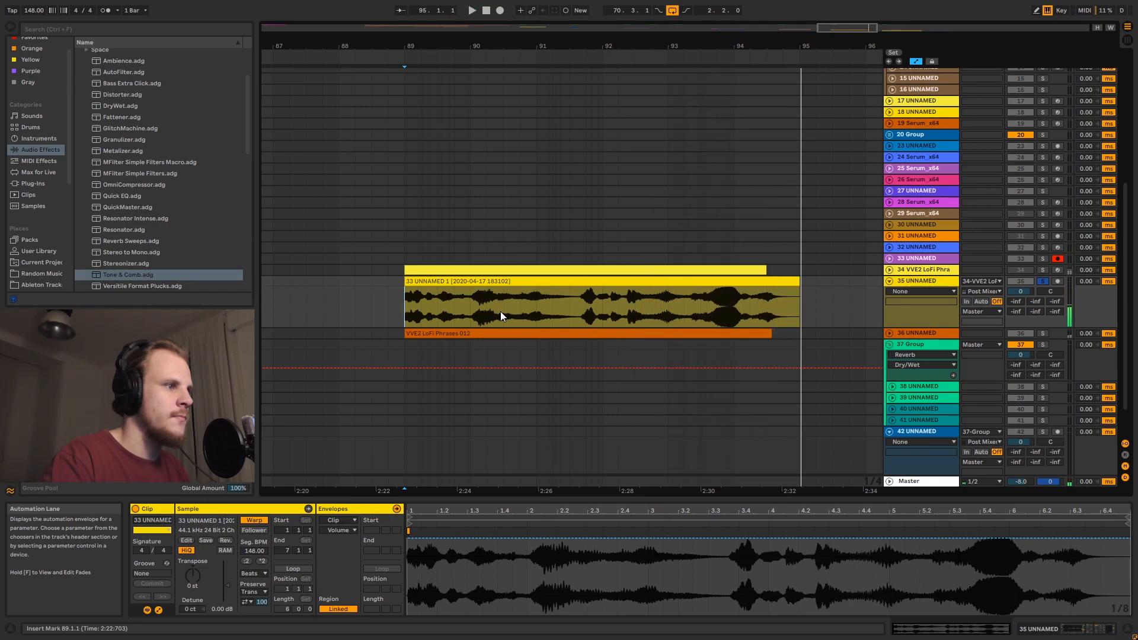
click(576, 302)
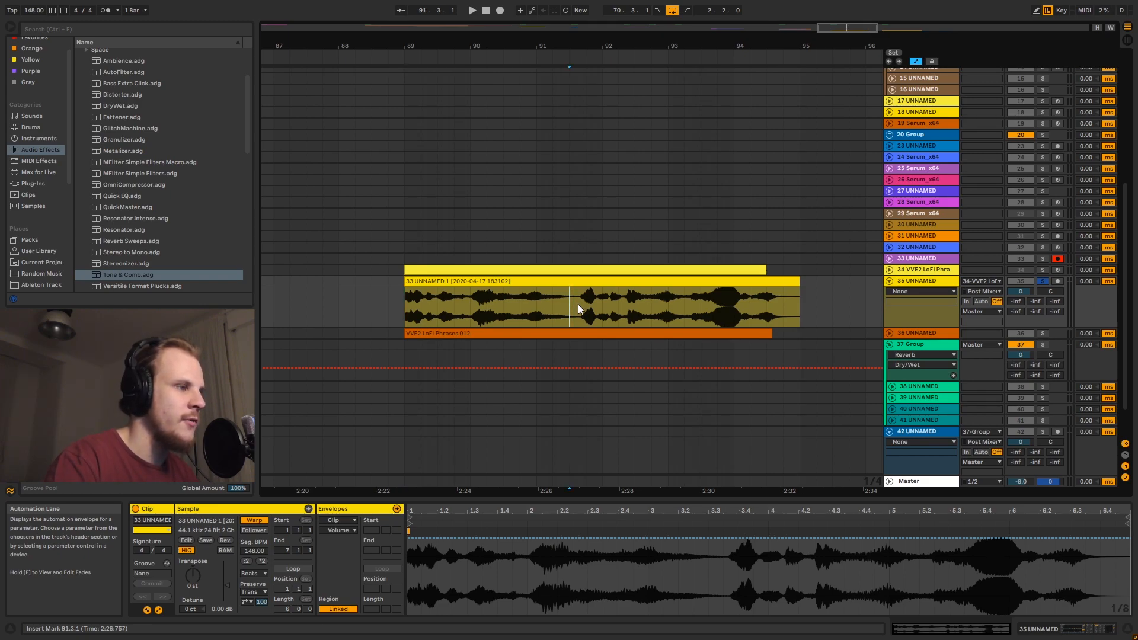
key(space)
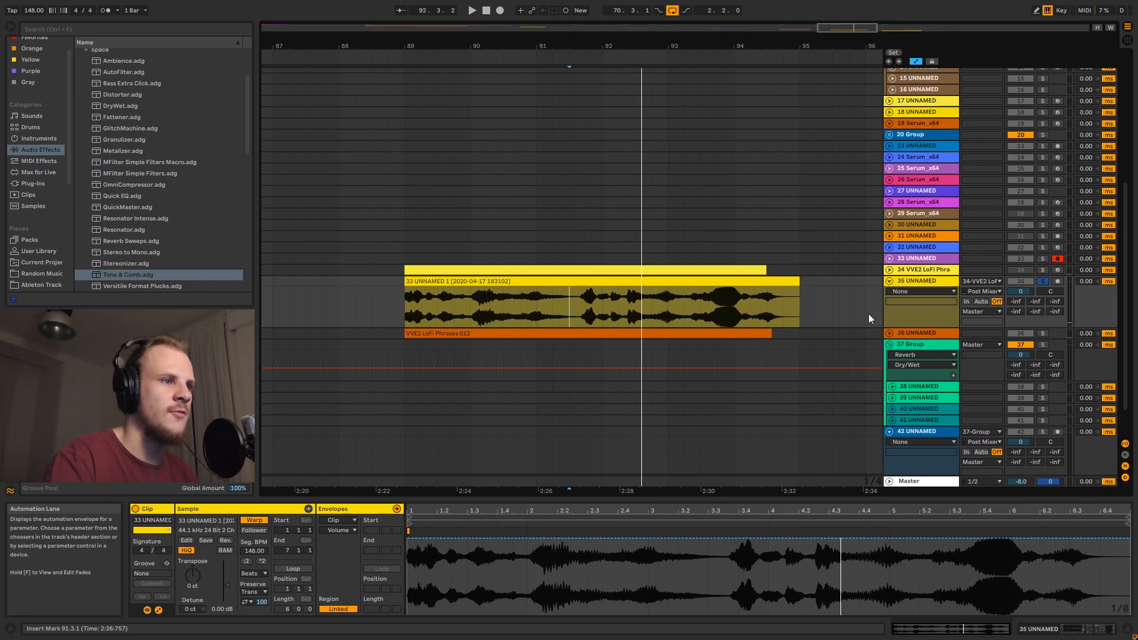
Fold track 35, unfold and solo track 34 VVE2 LoFi Phrases, and play its MIDI clip from bar 89
click(890, 282)
click(888, 271)
click(916, 271)
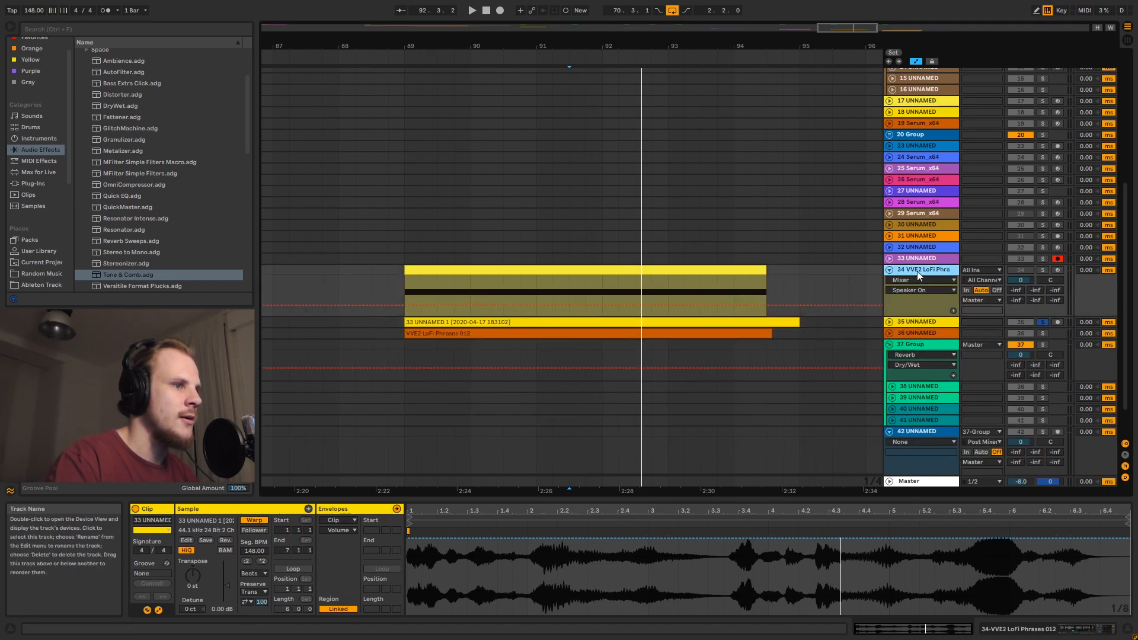
click(712, 276)
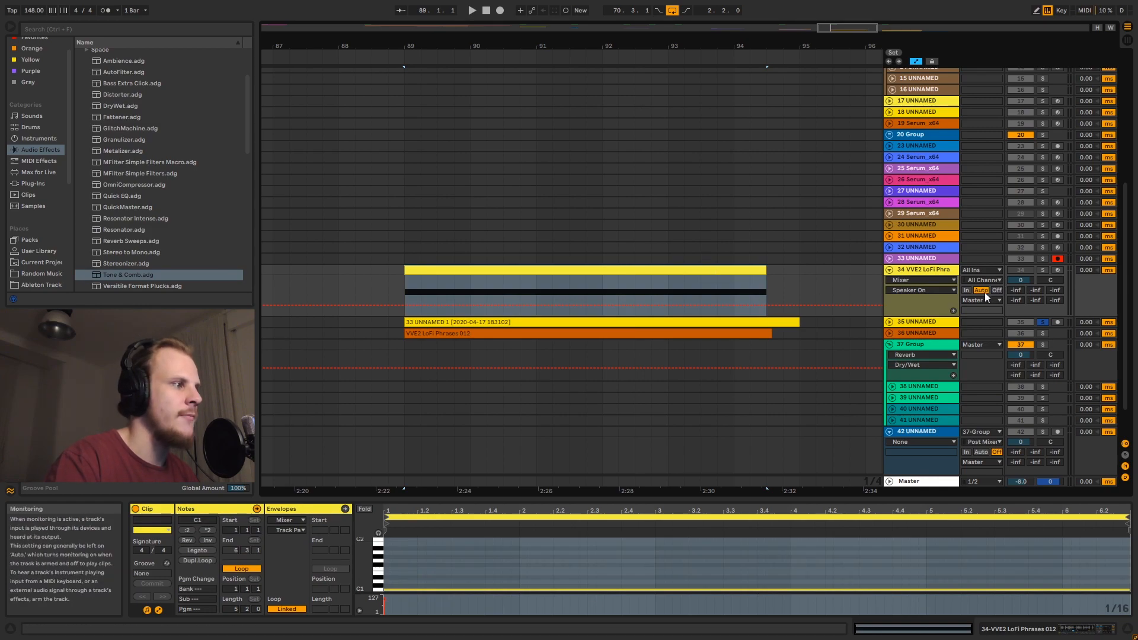
click(1043, 270)
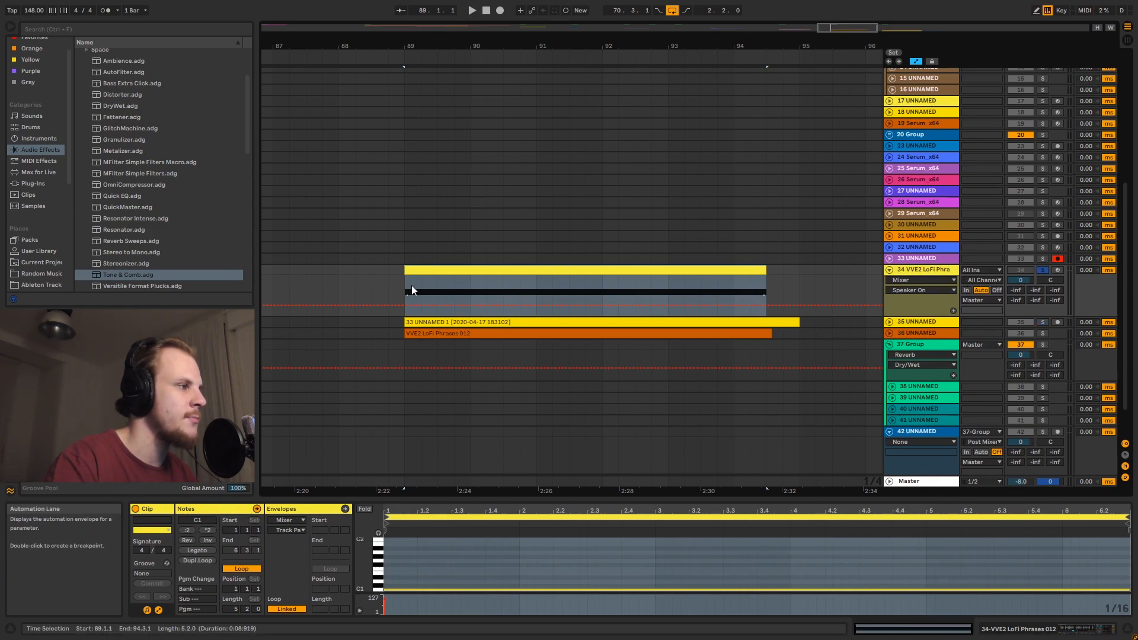
key(space)
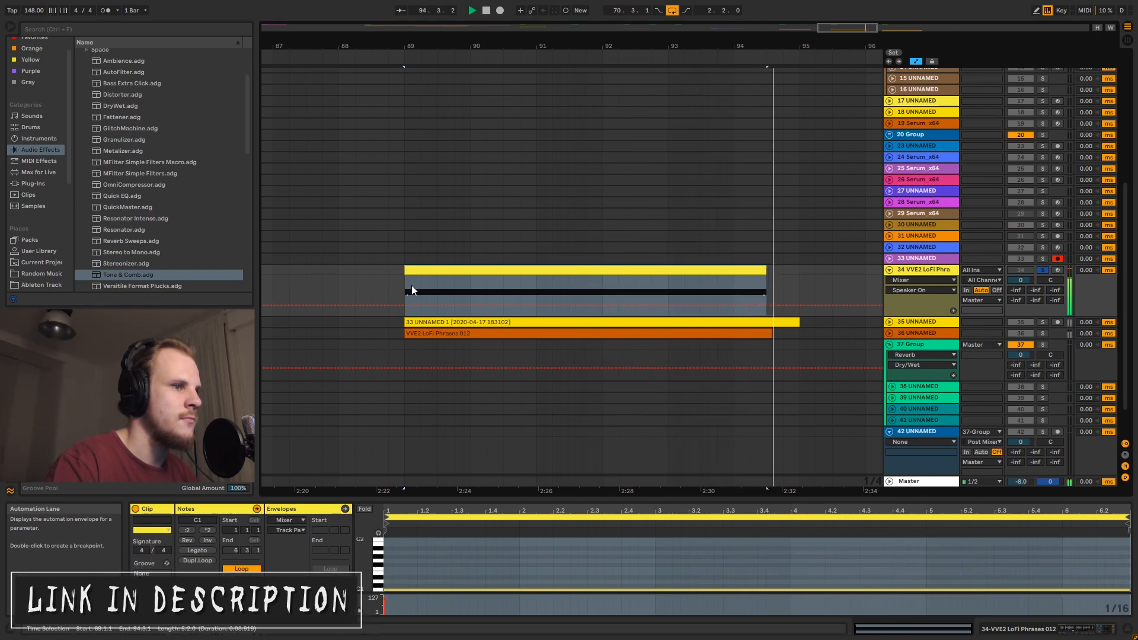
Show track 34's devices and audition the clip from bar 89 with Delay bypassed, switching Delay back on after playback
click(919, 272)
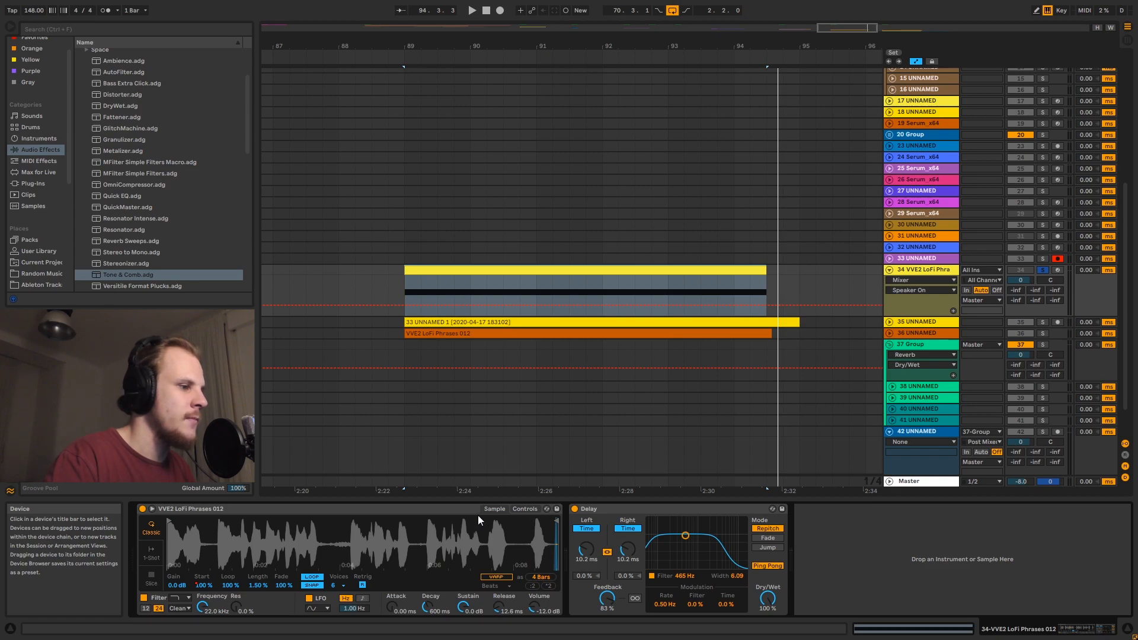
click(574, 509)
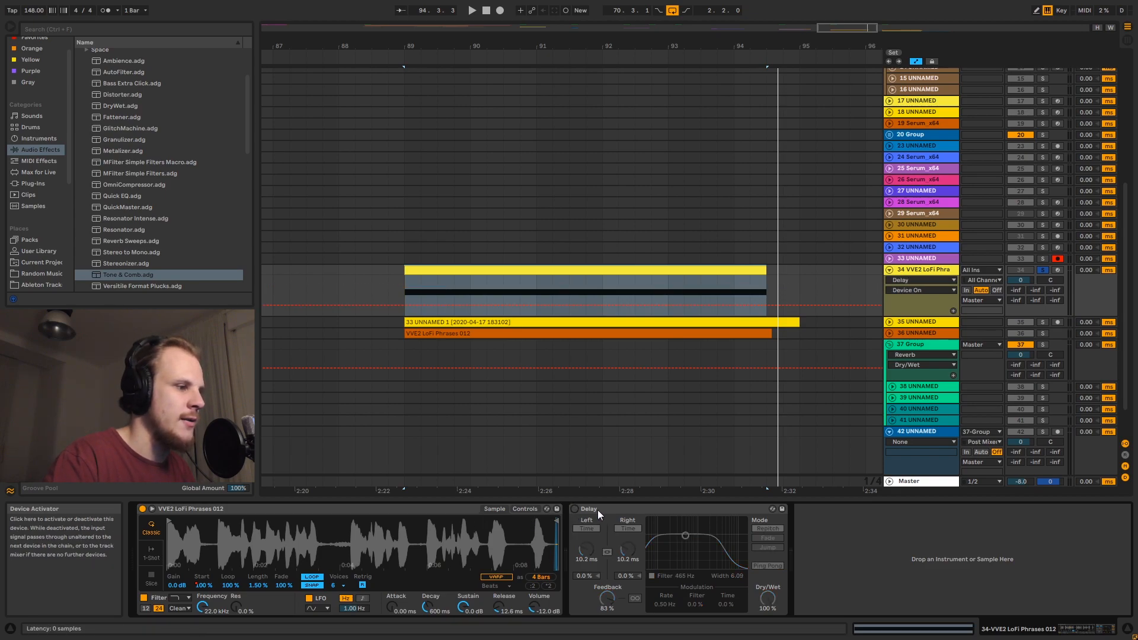
click(406, 289)
key(space)
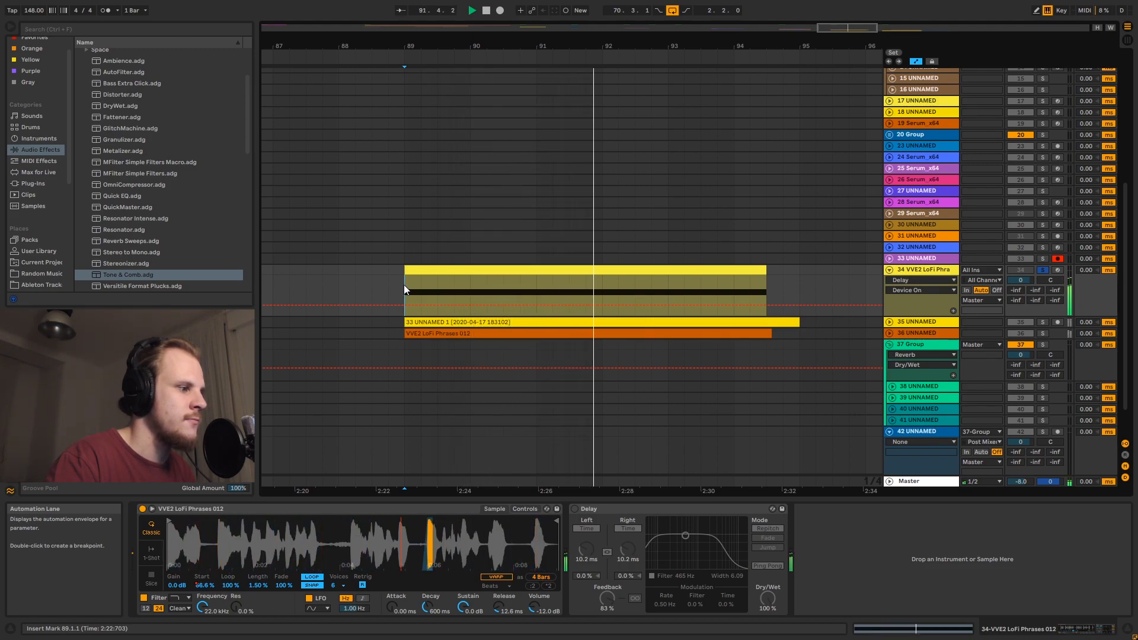
click(573, 508)
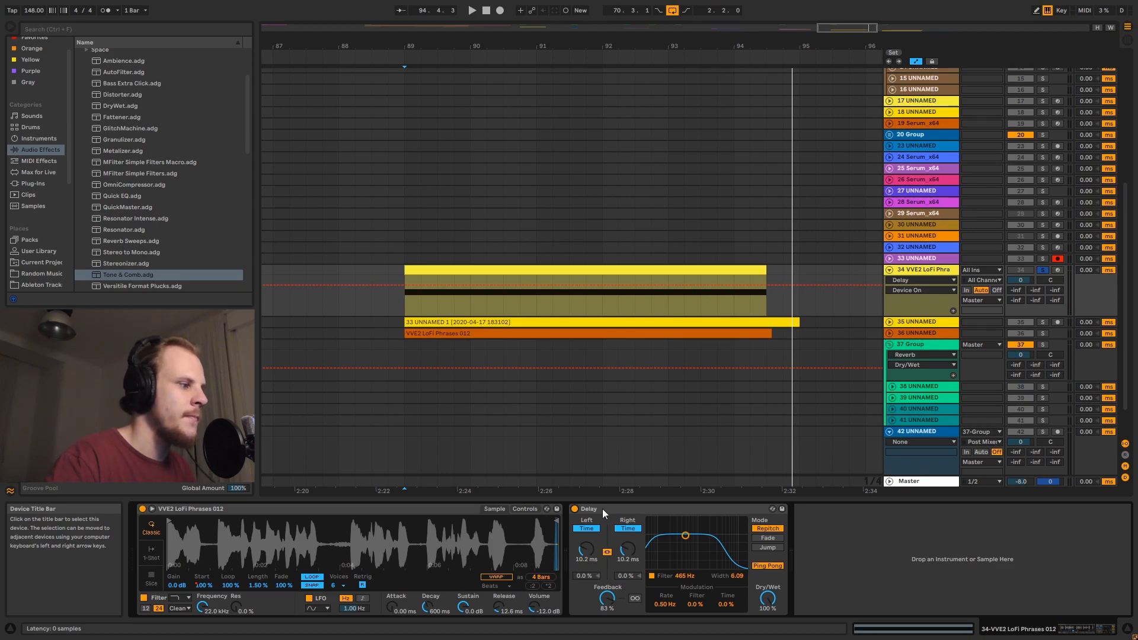
Insert a new MIDI track directly below track 36
click(919, 270)
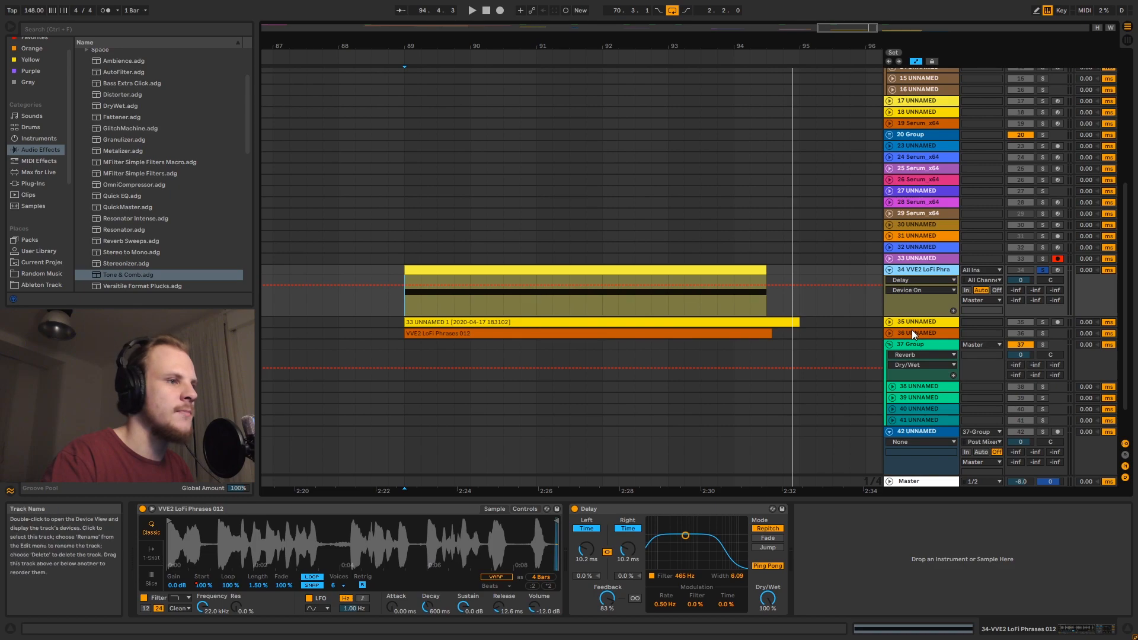
click(910, 335)
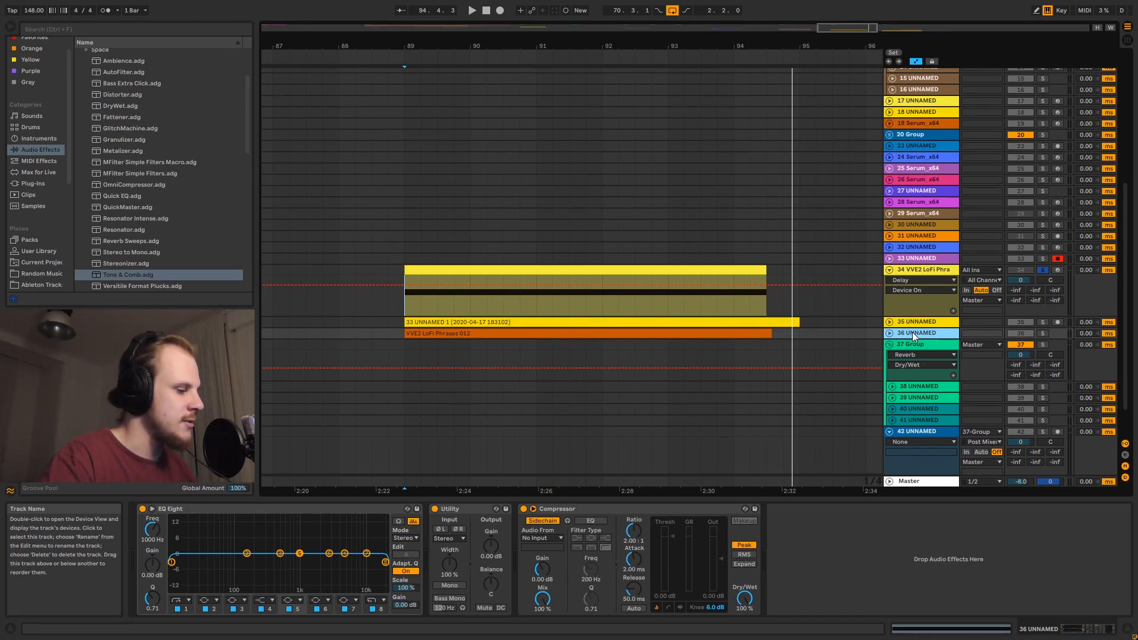
key(ctrl+shift+t)
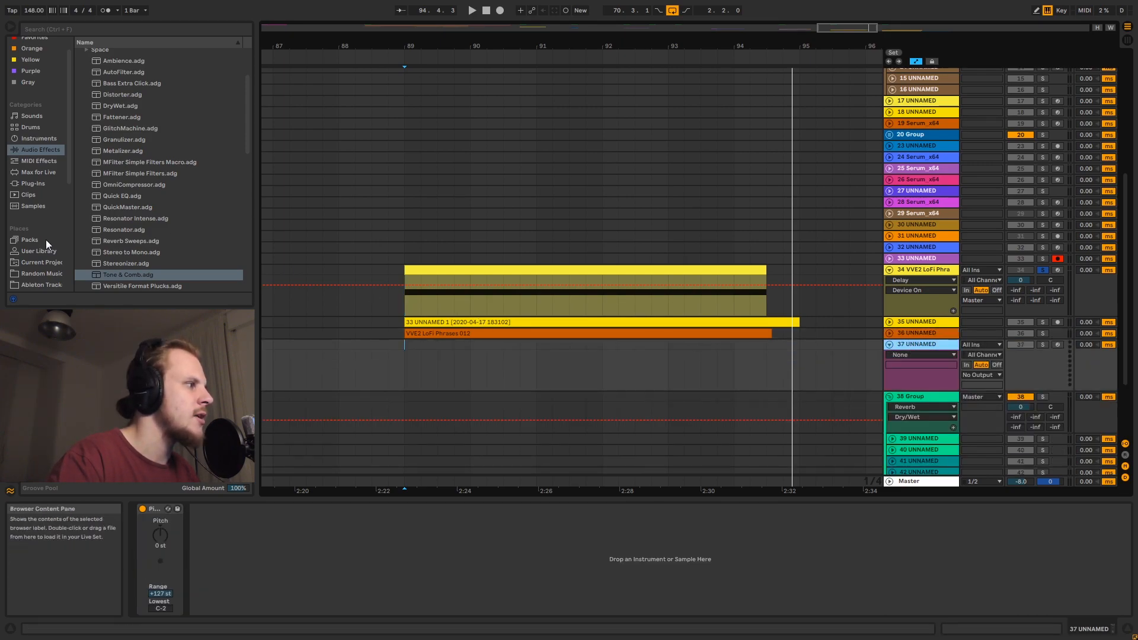
Load VVE2 LoFi Phrases 012.wav from the Vengence Vocal Essentials Vol. 2 sample folder into Simpler on track 37
scroll(44, 240, down, 2)
click(34, 249)
scroll(125, 244, down, 20)
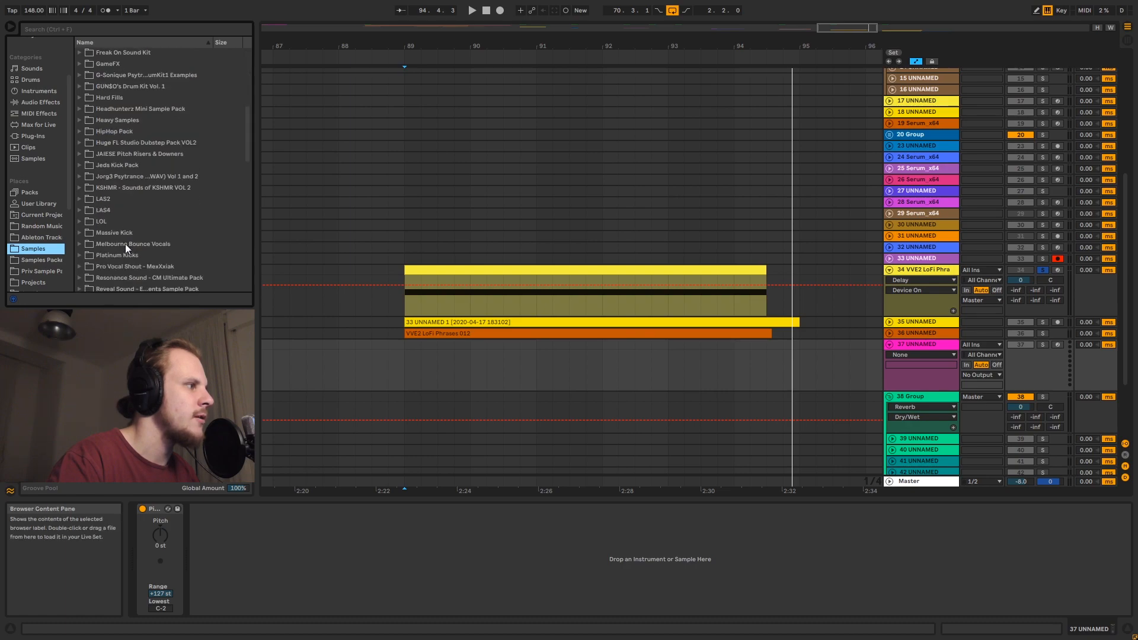
scroll(106, 243, down, 5)
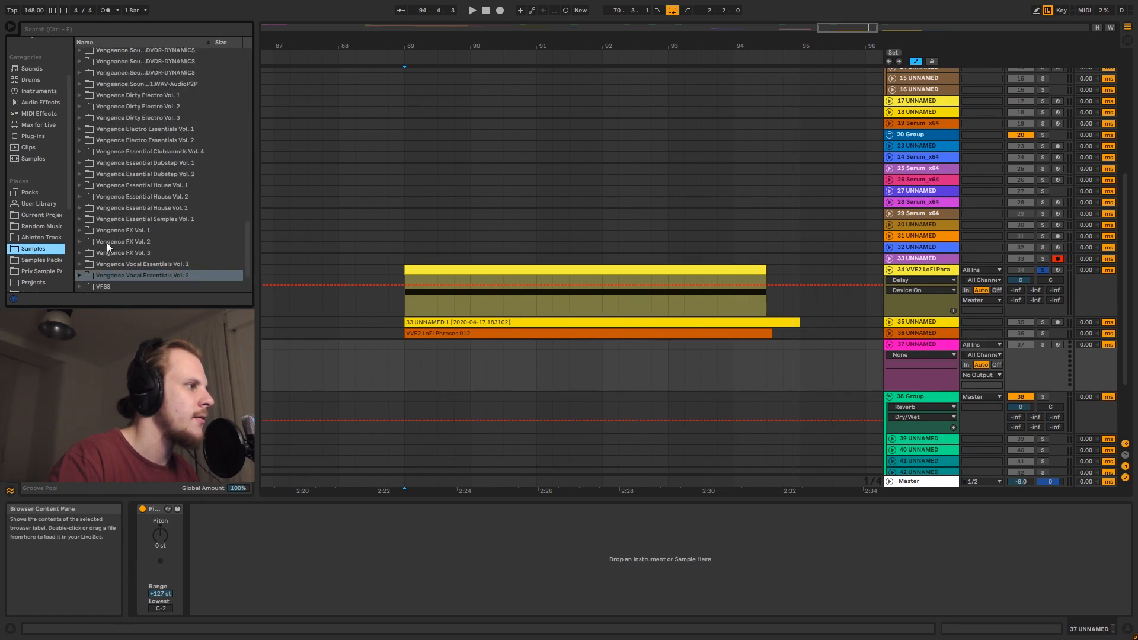
click(80, 275)
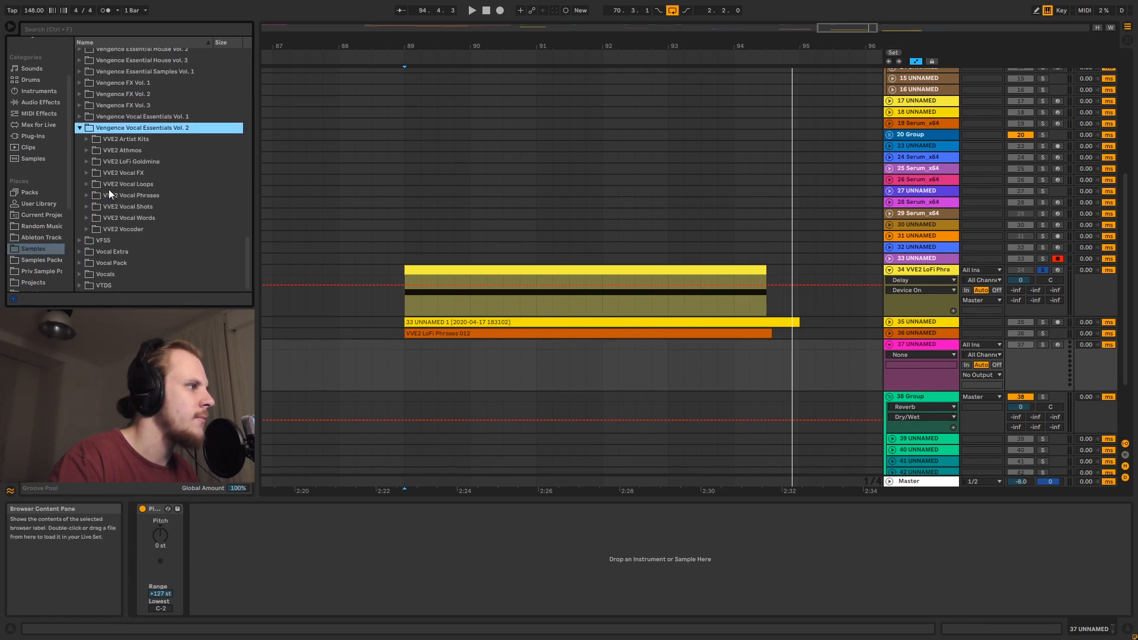
click(91, 161)
click(94, 176)
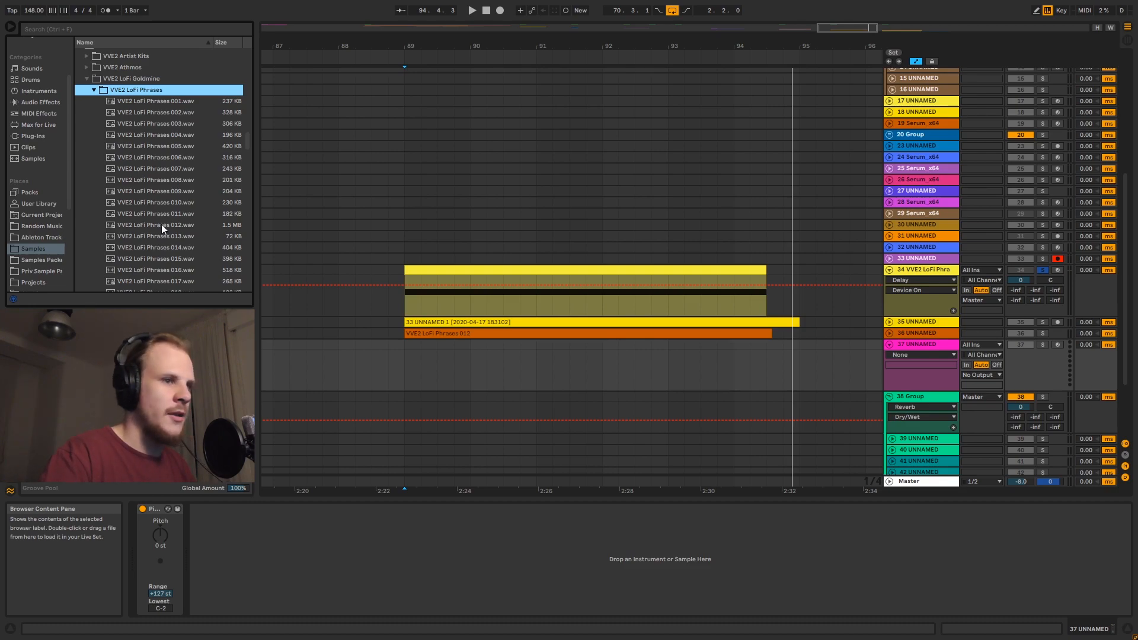
drag(154, 225, 250, 566)
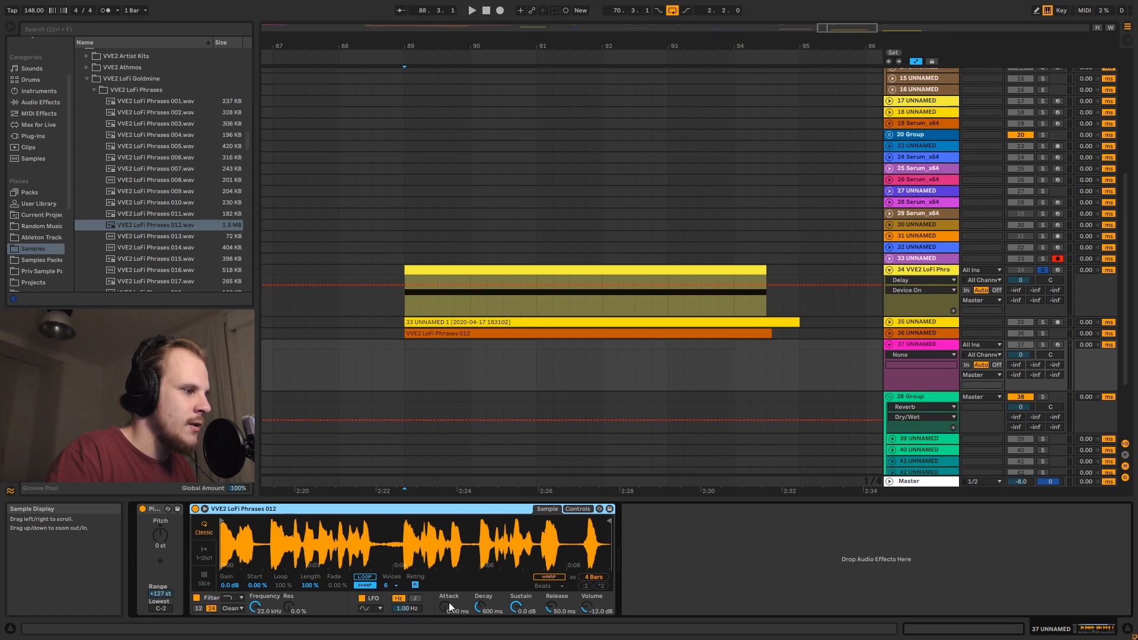
In Simpler on track 37, turn Loop on, turn Snap off and reduce the sample Length to 1.96 %
click(364, 578)
click(365, 586)
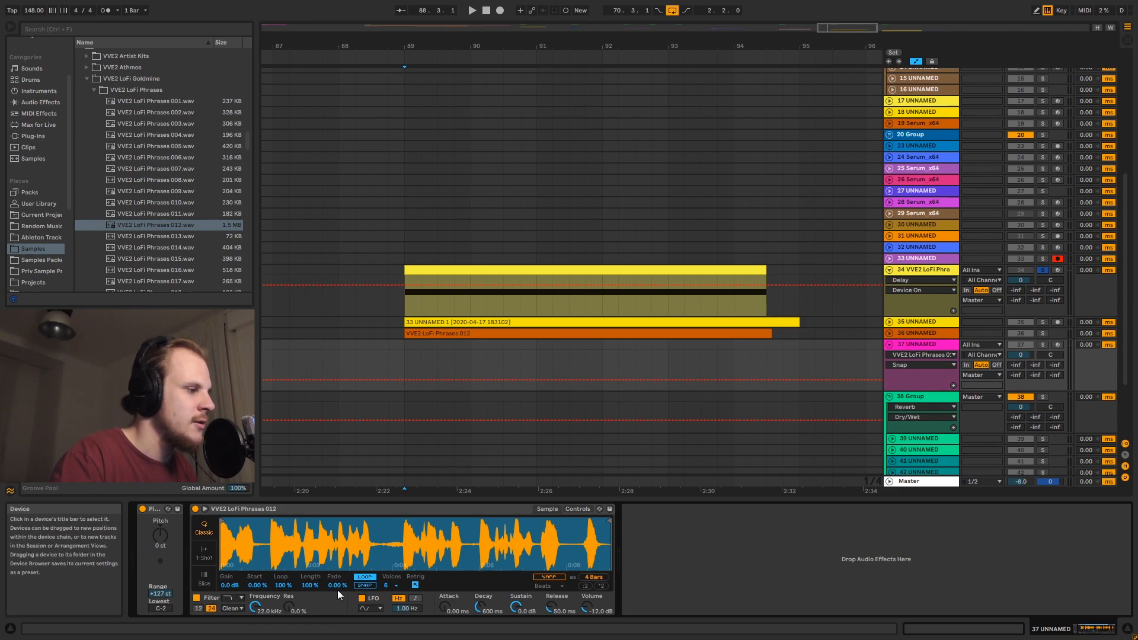
drag(307, 584, 307, 639)
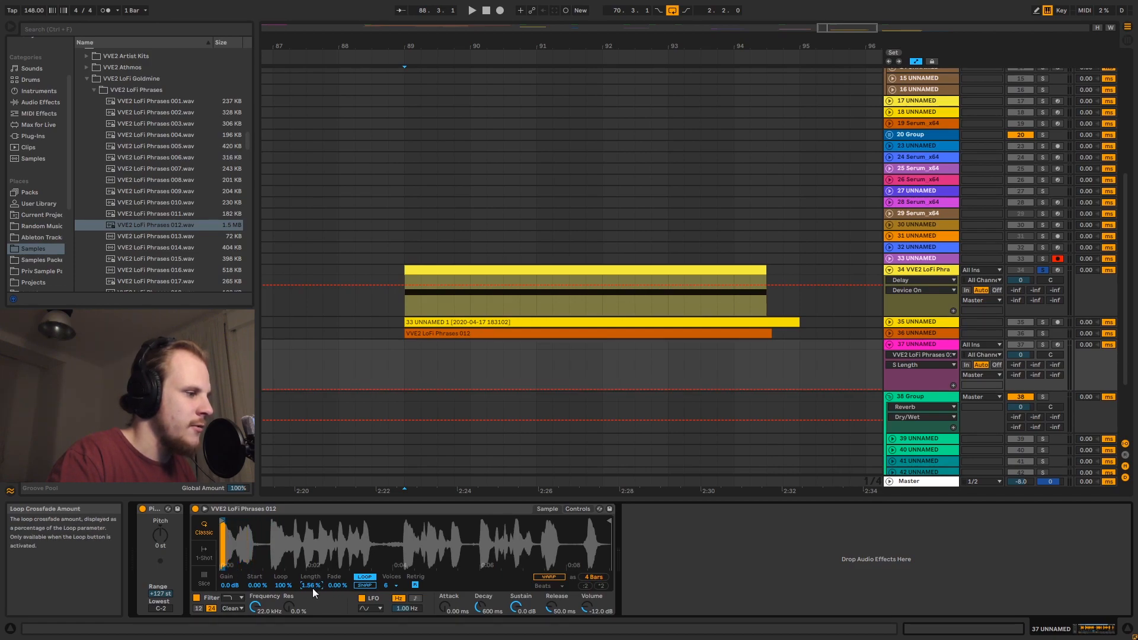
scroll(312, 588, up, 1)
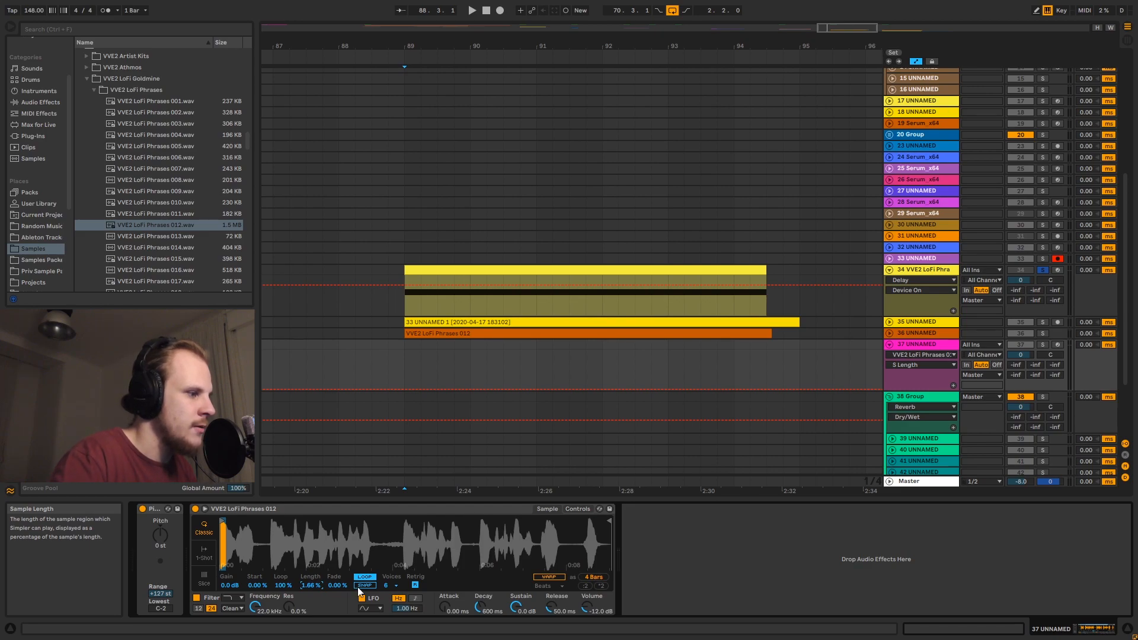
scroll(310, 588, up, 1)
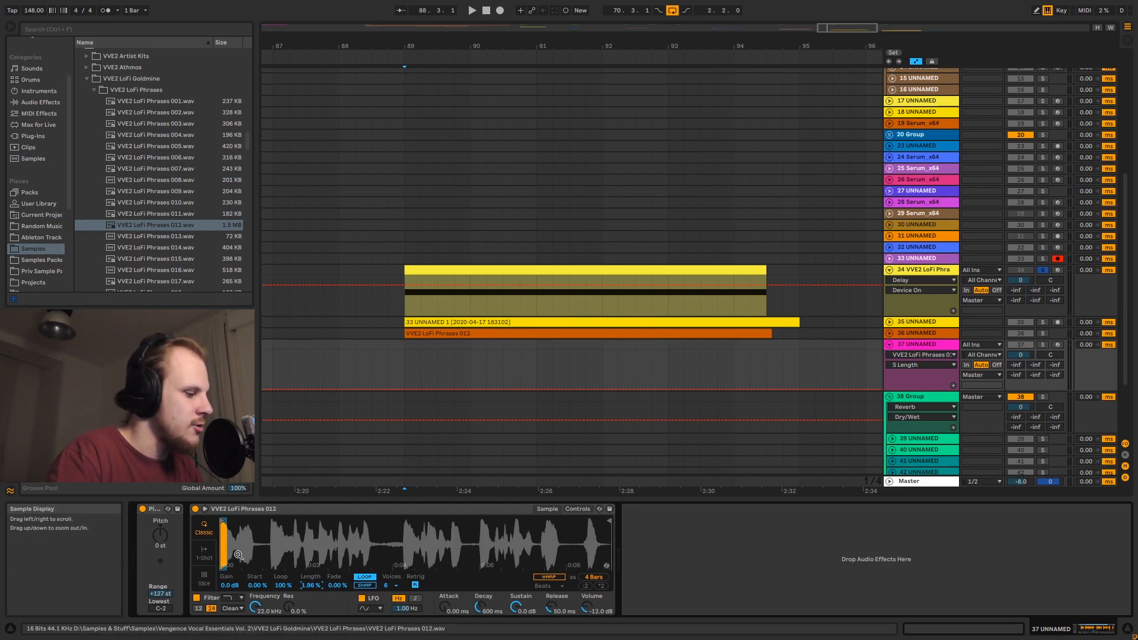
Arm and solo track 37 and audition the looped sample by playing a note
click(1058, 344)
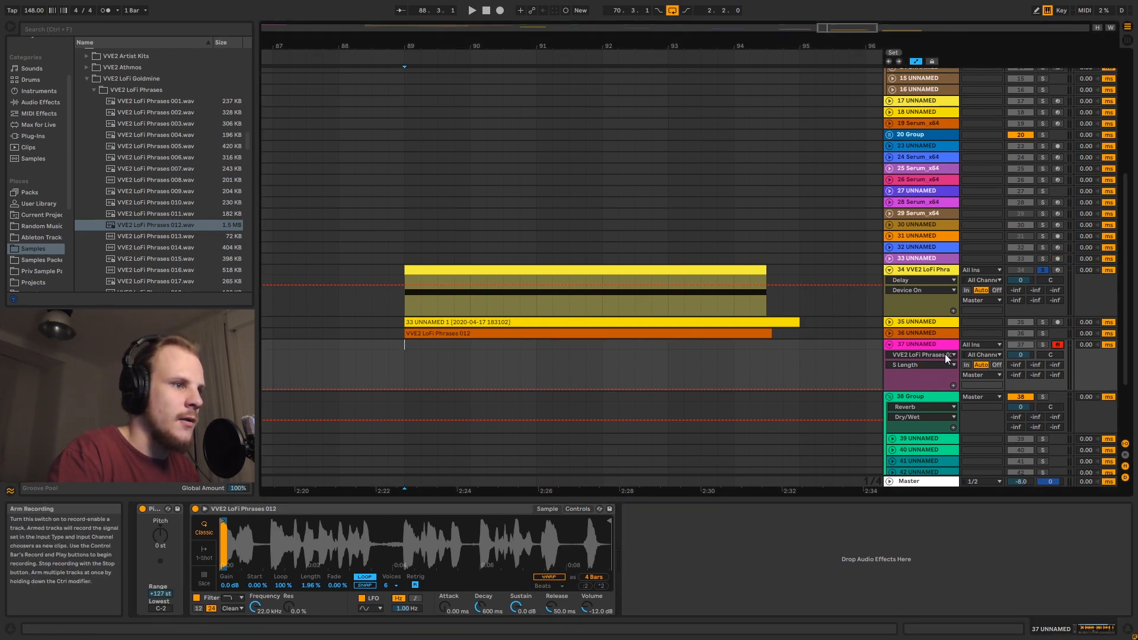
click(929, 343)
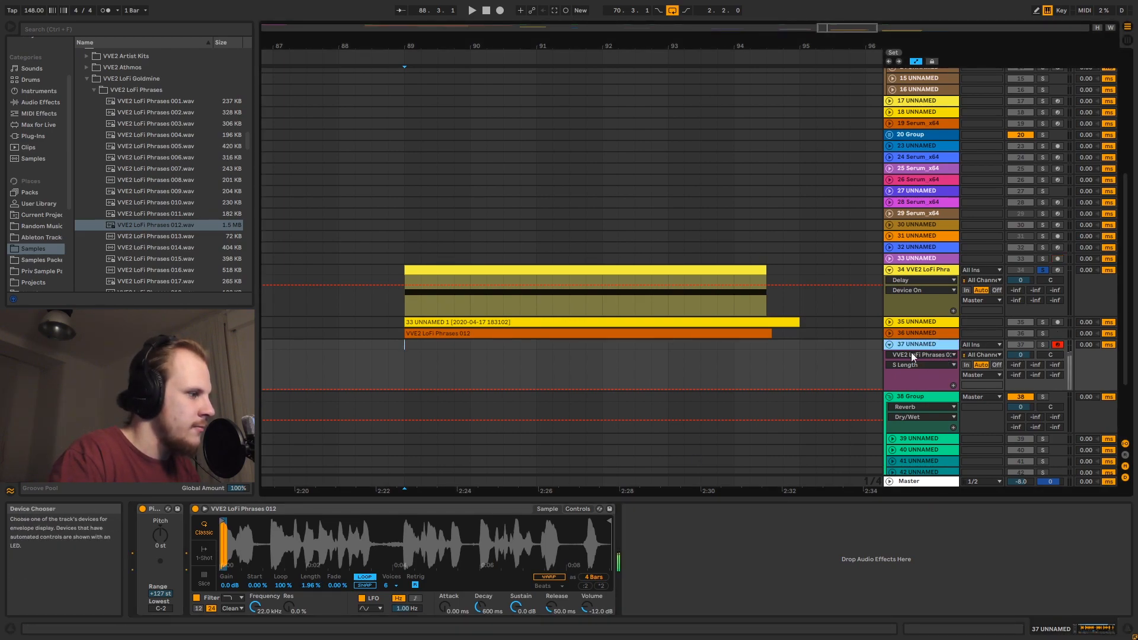
click(1042, 345)
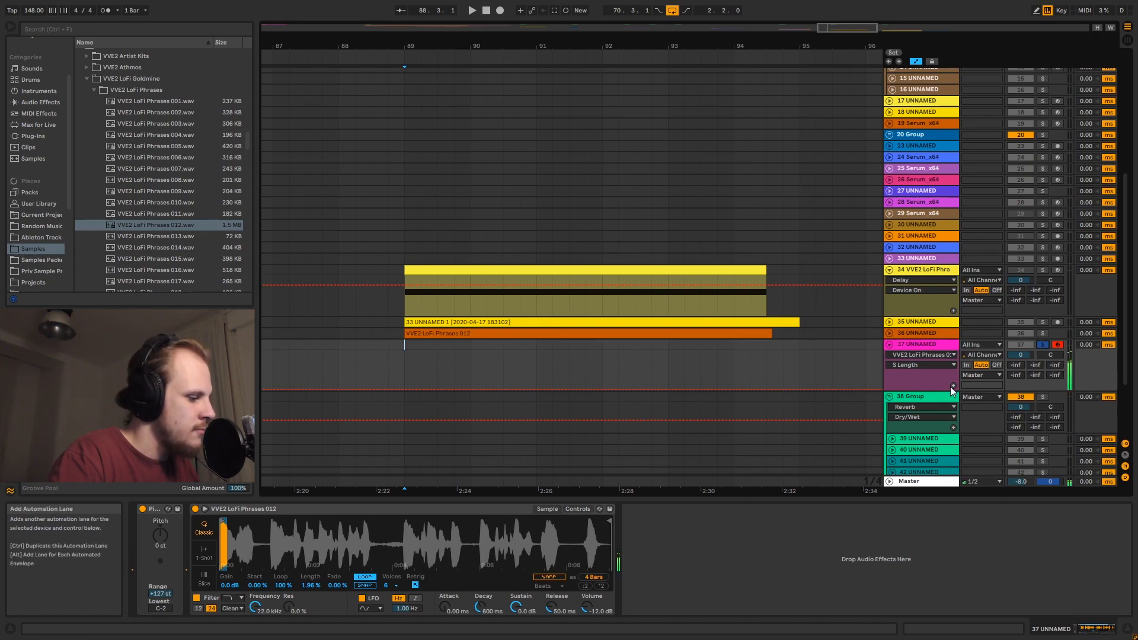
key(z)
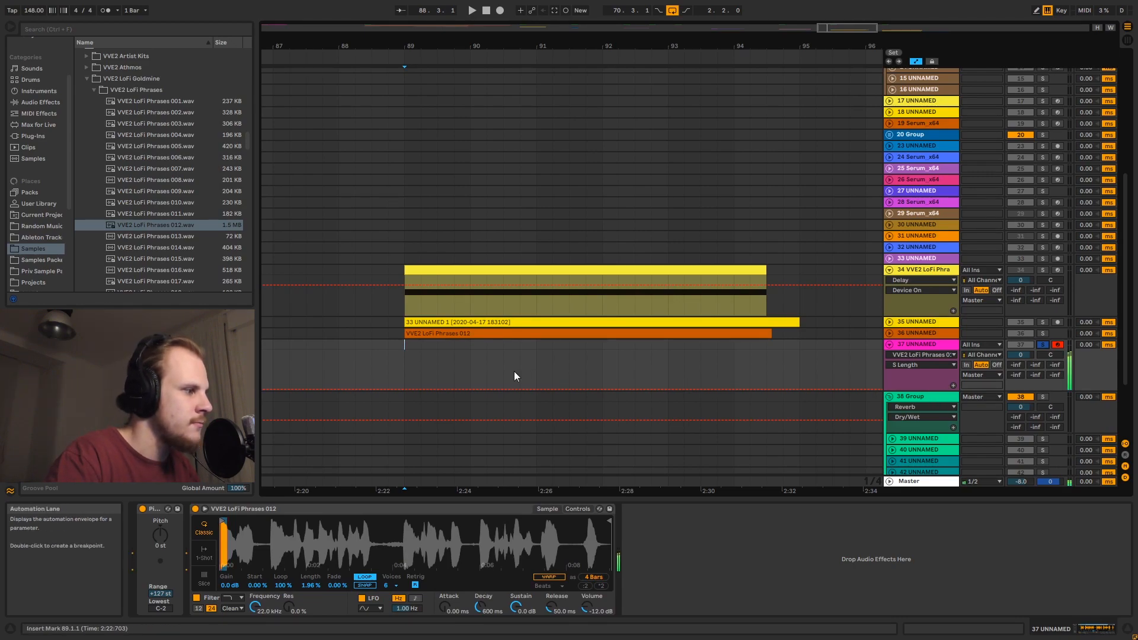
Create an empty four-bar MIDI clip on track 37 from bar 89 to bar 93
drag(403, 345, 801, 357)
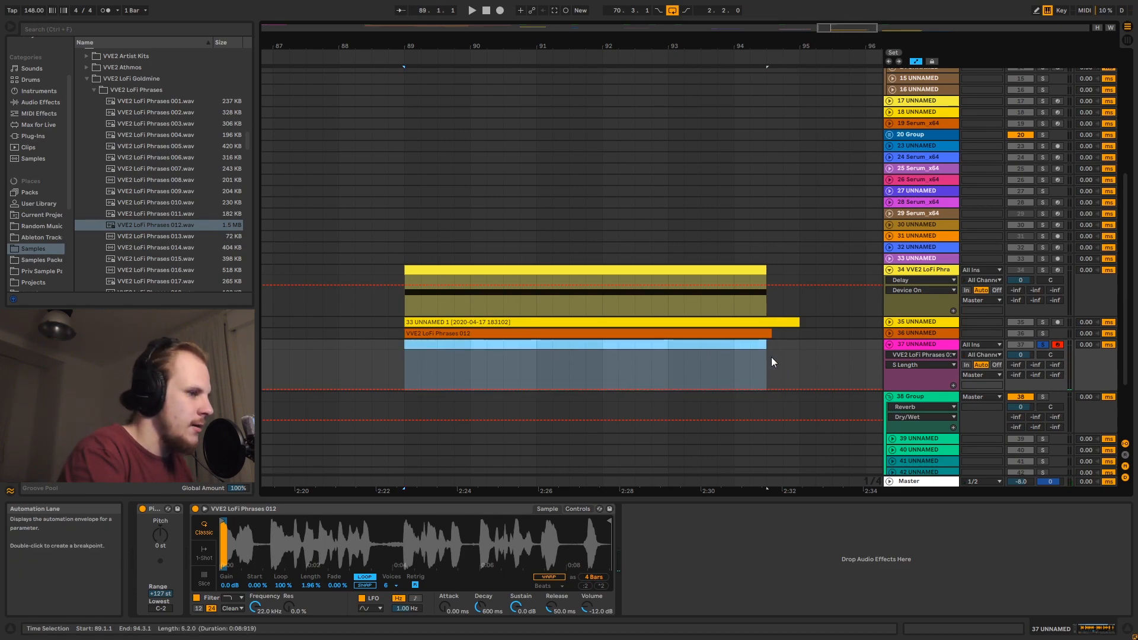
shift+click(664, 347)
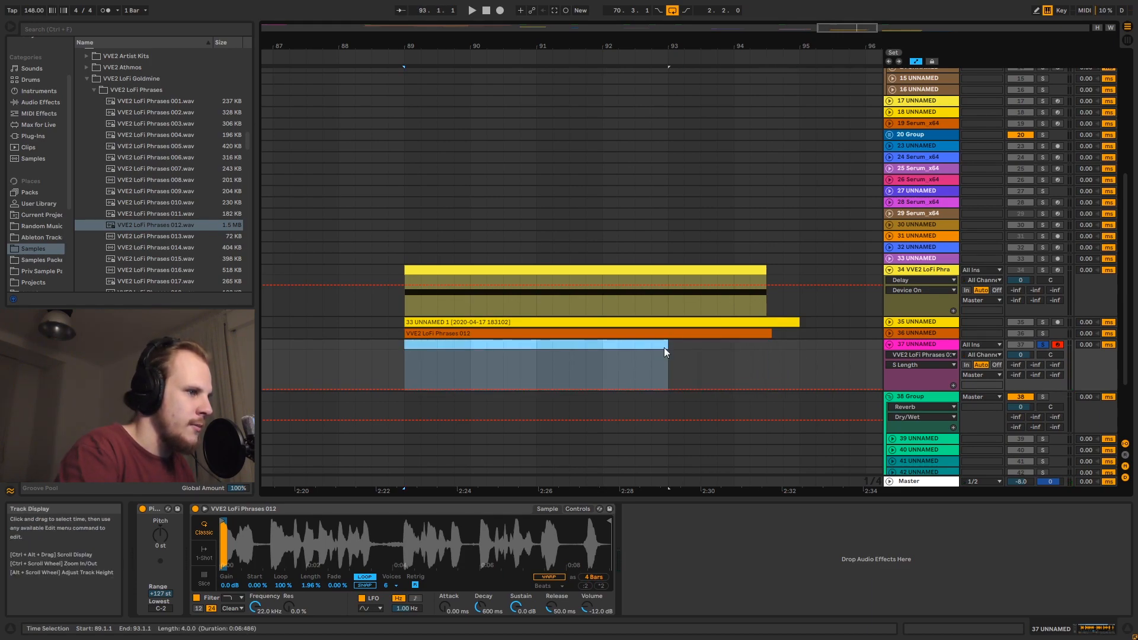
key(ctrl+shift+m)
Add a C2 note at the start of track 37's MIDI clip and extend it across all four bars
drag(553, 50, 617, 28)
drag(359, 46, 410, 47)
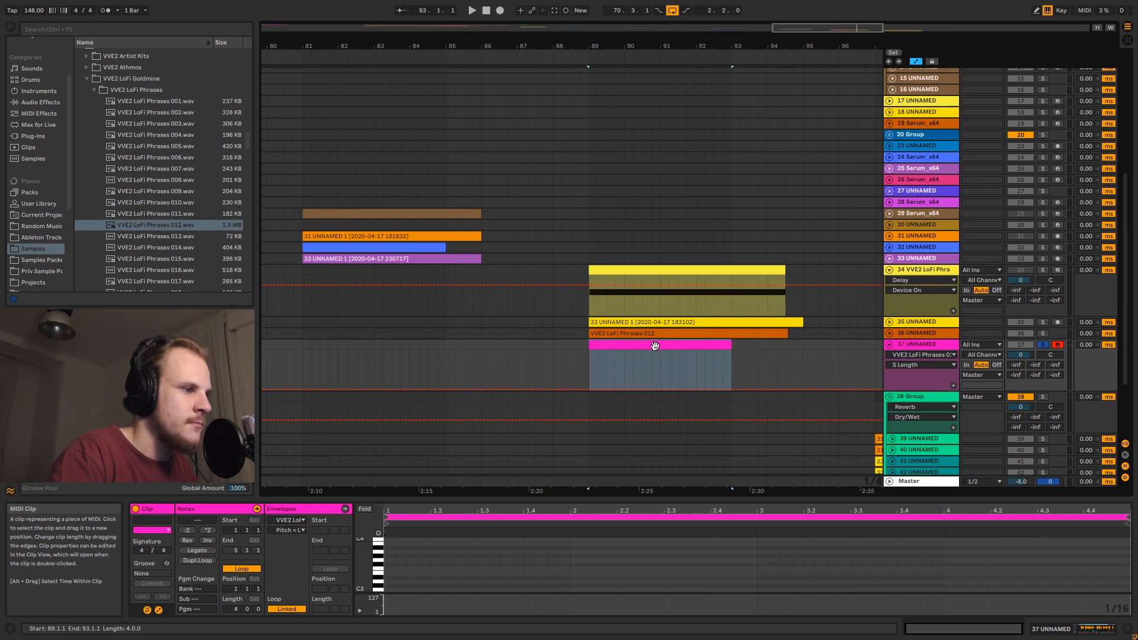
click(437, 542)
scroll(389, 581, down, 5)
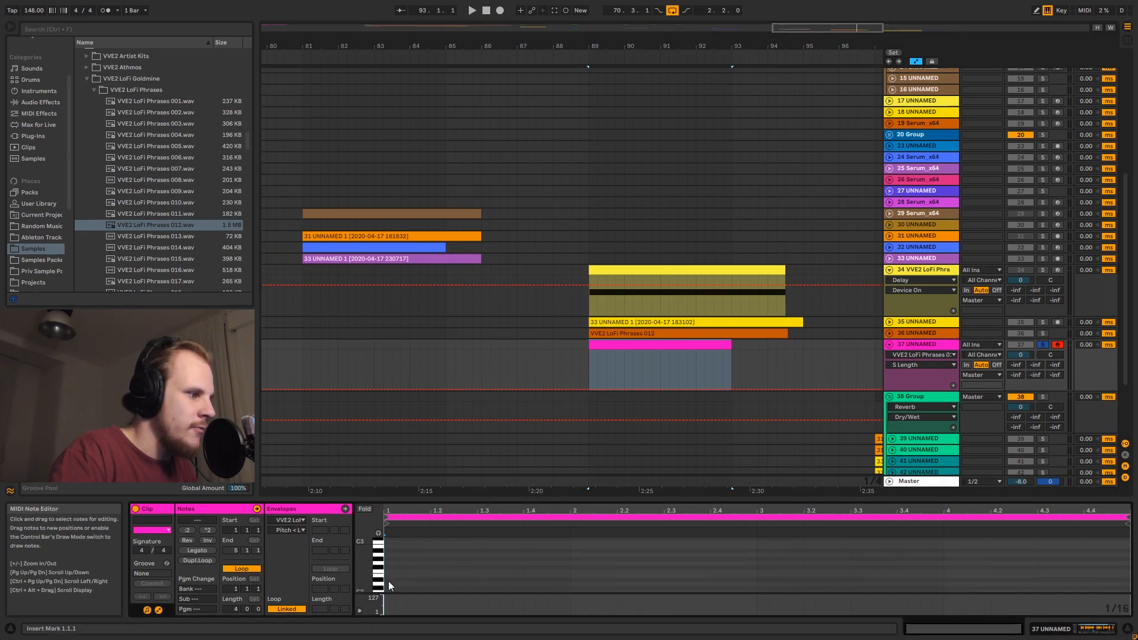
double_click(389, 557)
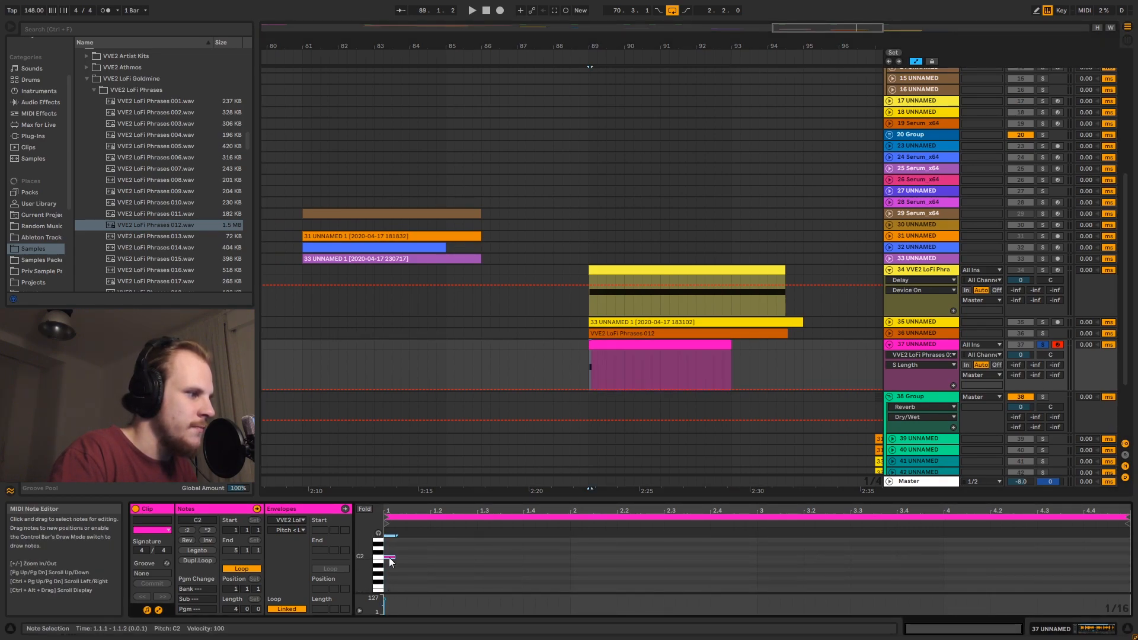
drag(397, 557, 1126, 572)
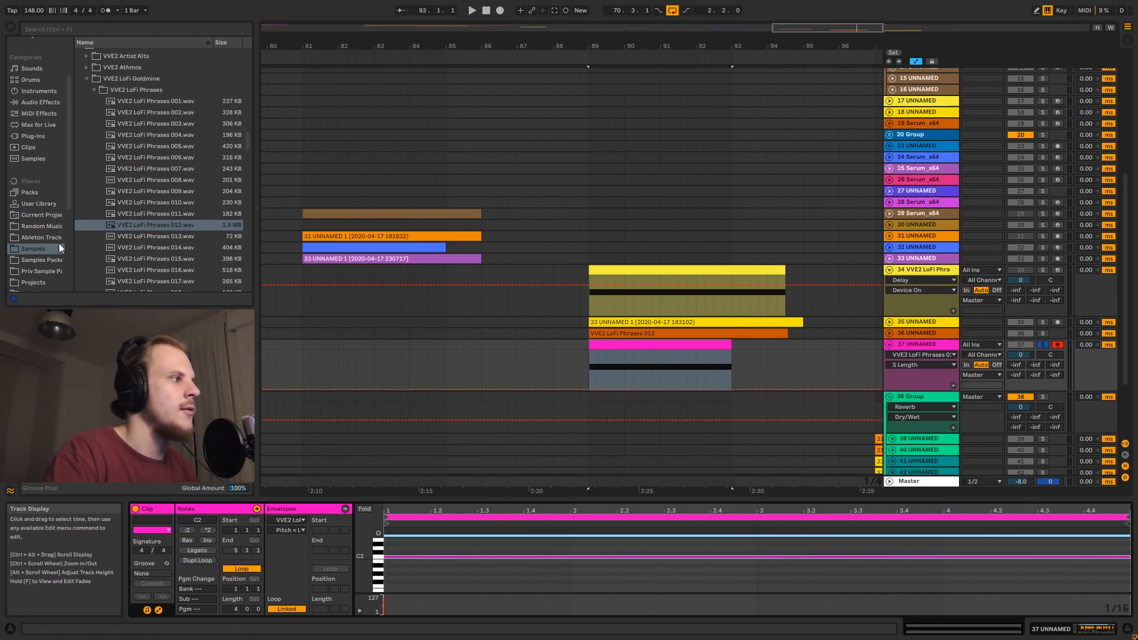
Collapse the VVE2 LoFi Goldmine folder and play back track 37's MIDI clip
click(87, 79)
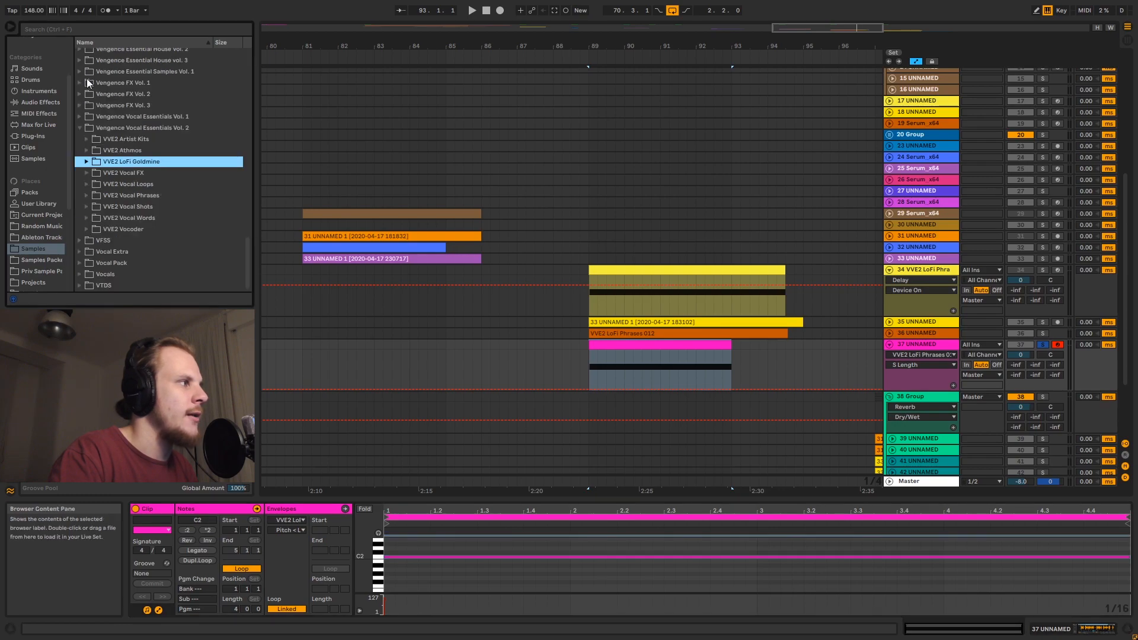
click(916, 348)
double_click(713, 344)
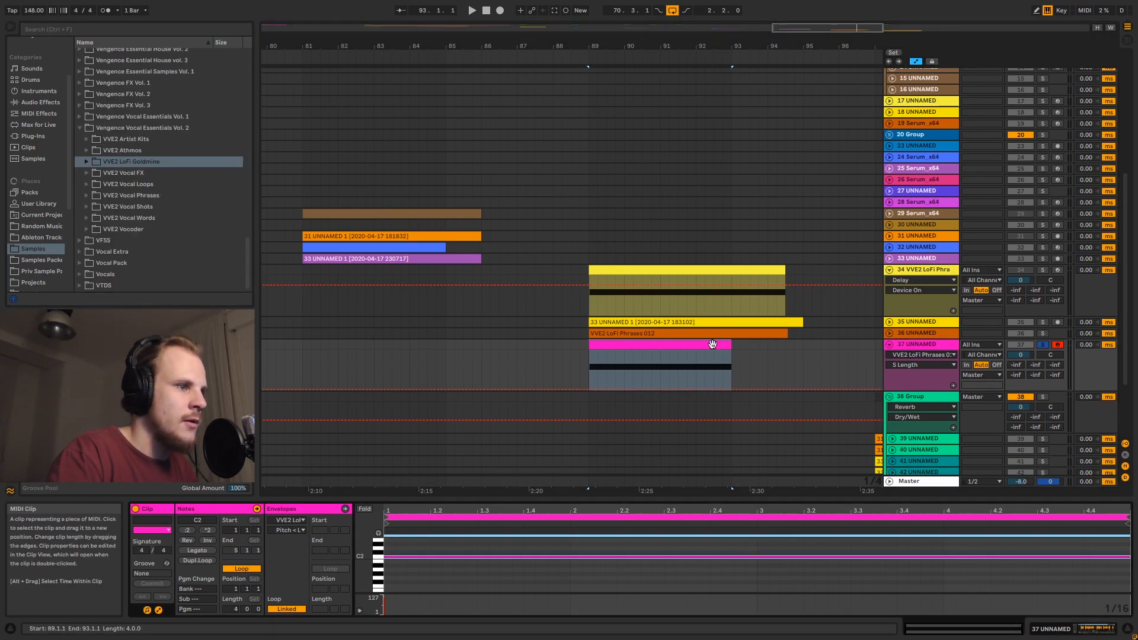
key(space)
key(space)
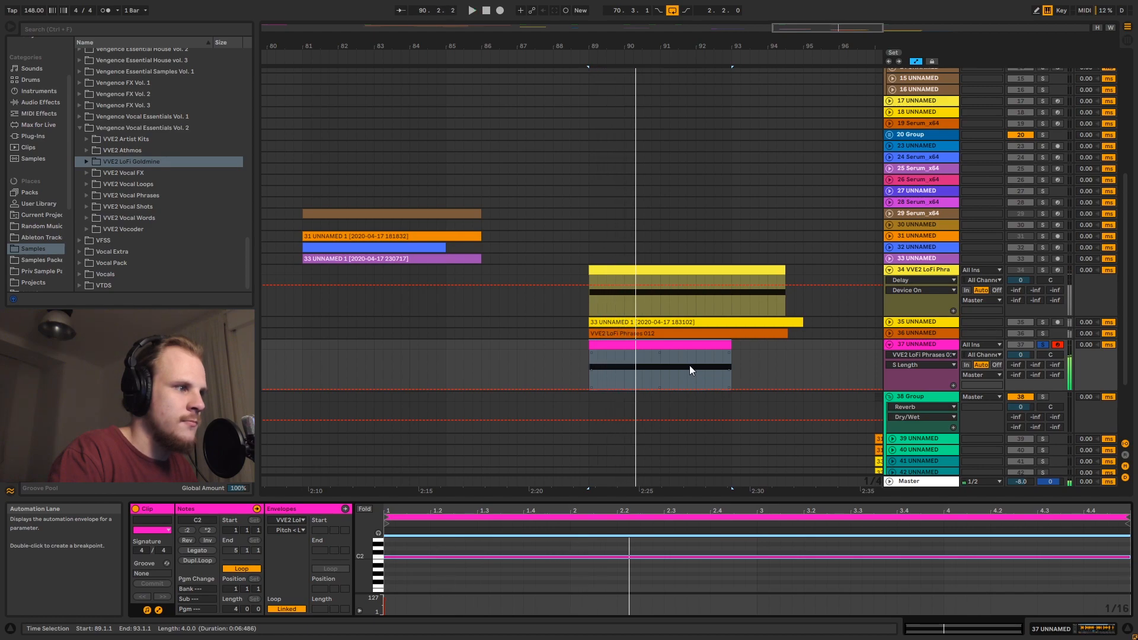
Automate Simpler's sample Start on track 37 with a linear ramp from 0 % at bar 89 to 100 % at bar 93
click(555, 365)
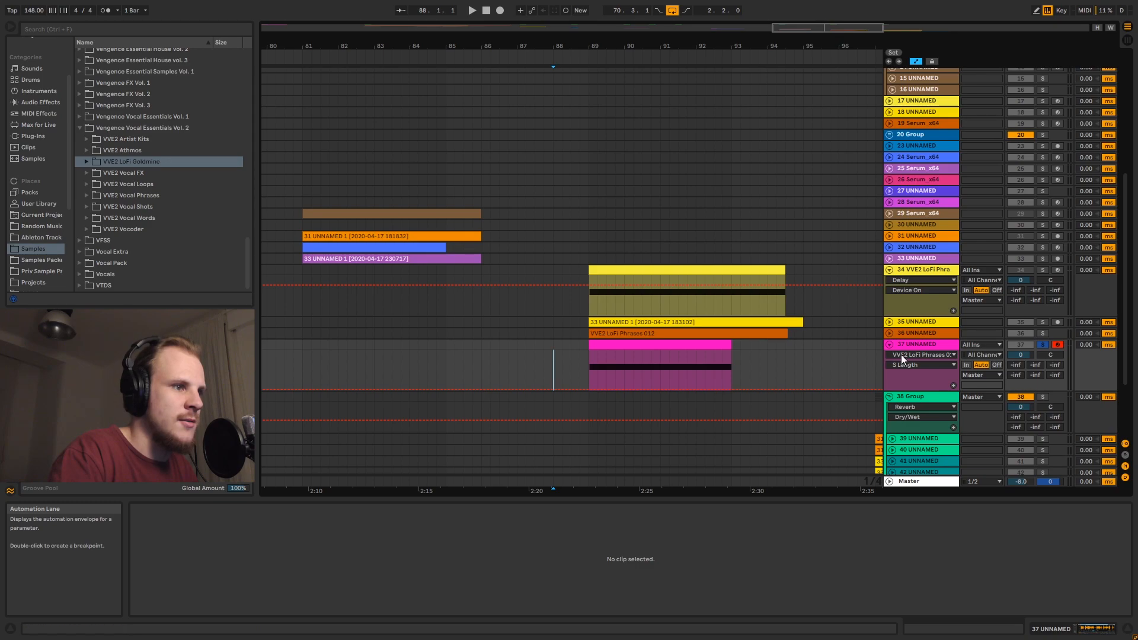
click(920, 345)
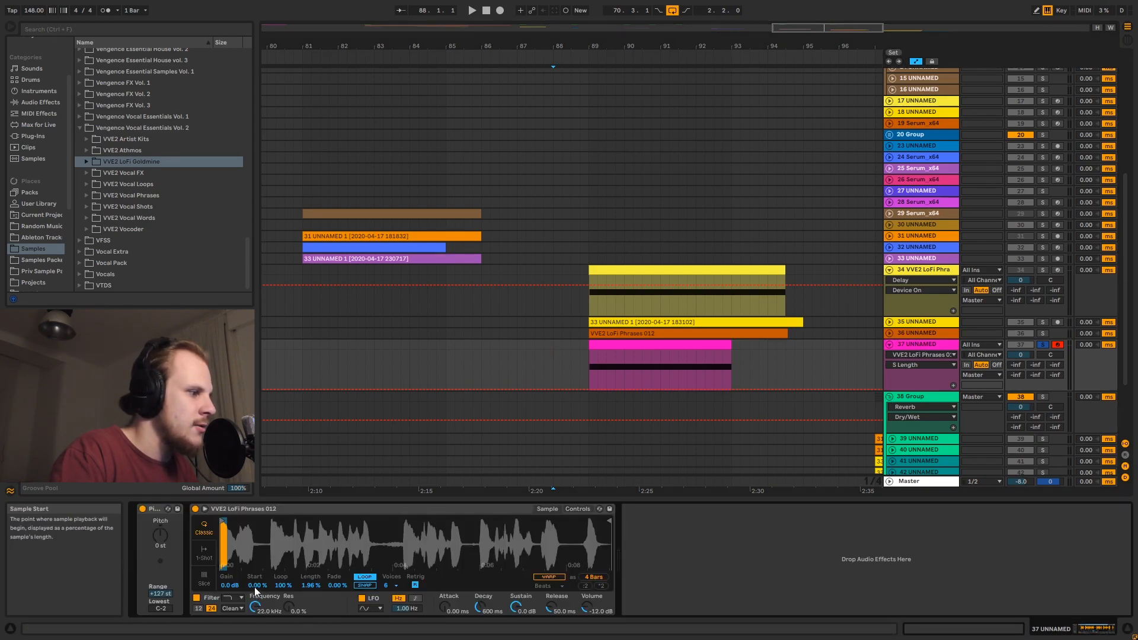
mouse_move(258, 585)
mouse_down()
mouse_move(257, 557)
mouse_move(257, 588)
mouse_up()
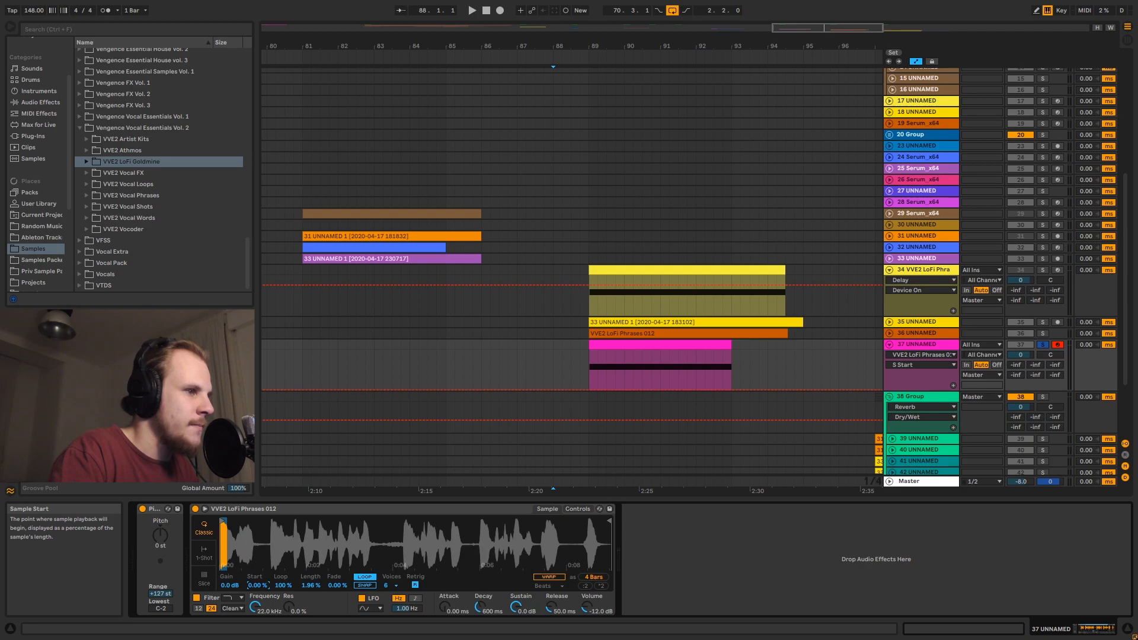
click(589, 388)
drag(733, 389, 733, 351)
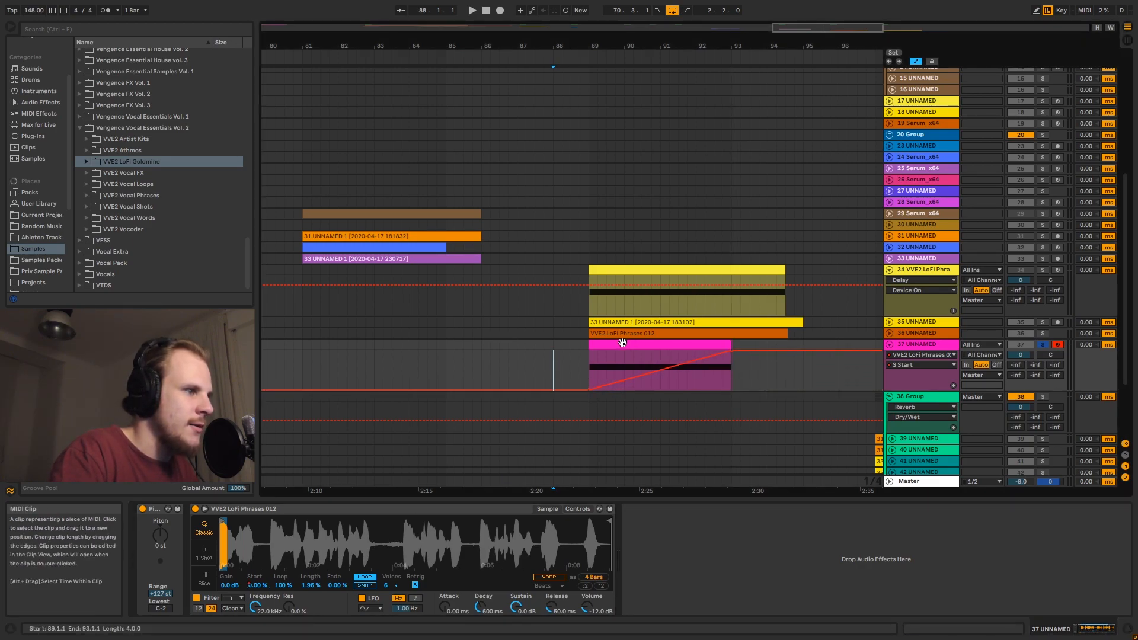
Check the original vocal waveform on track 36 and play track 37 from bar 89 to hear the Start sweep
click(588, 389)
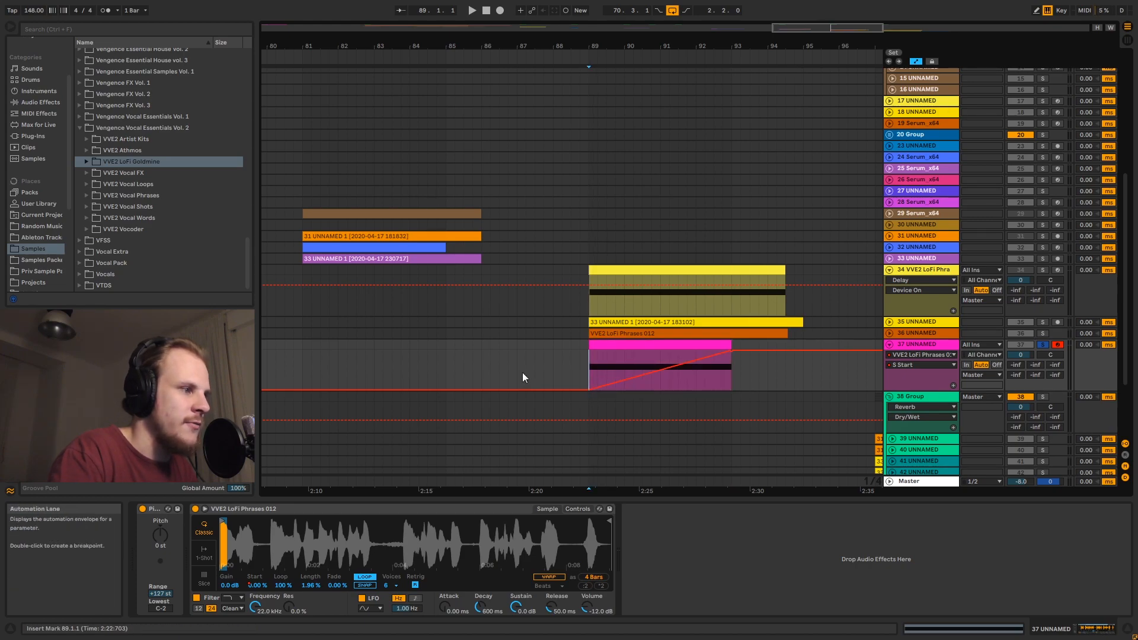
click(889, 333)
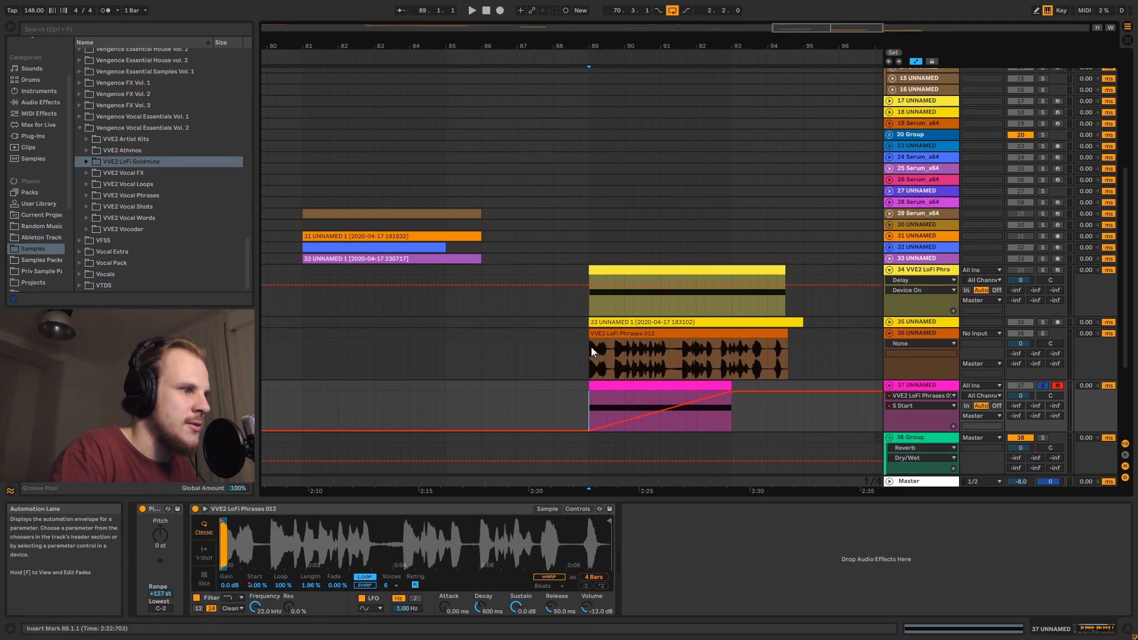
click(889, 333)
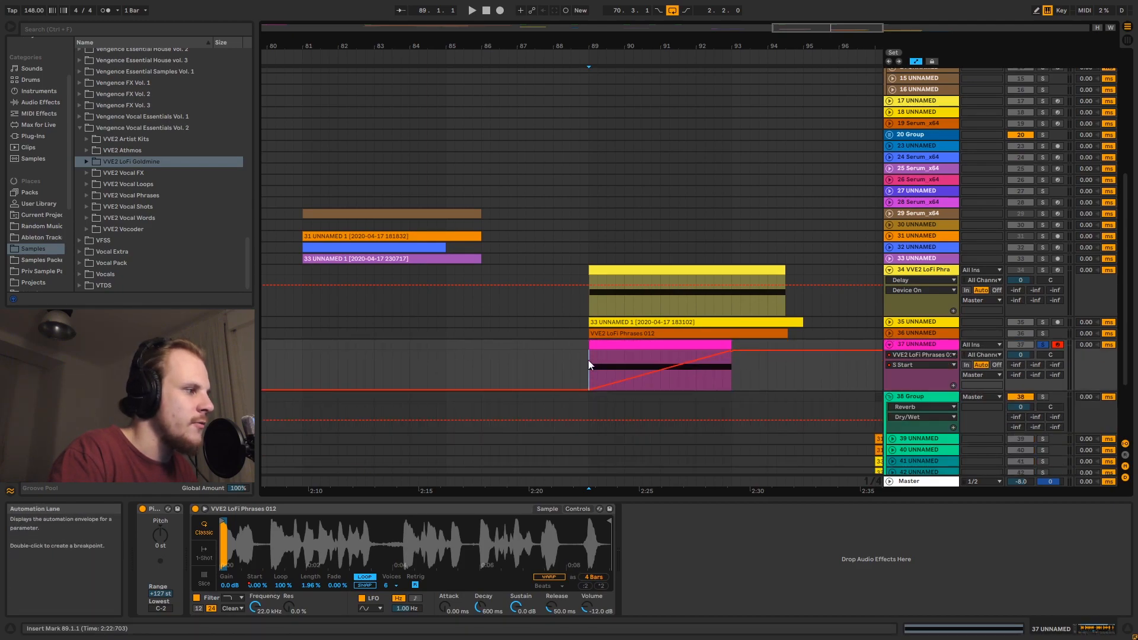
key(space)
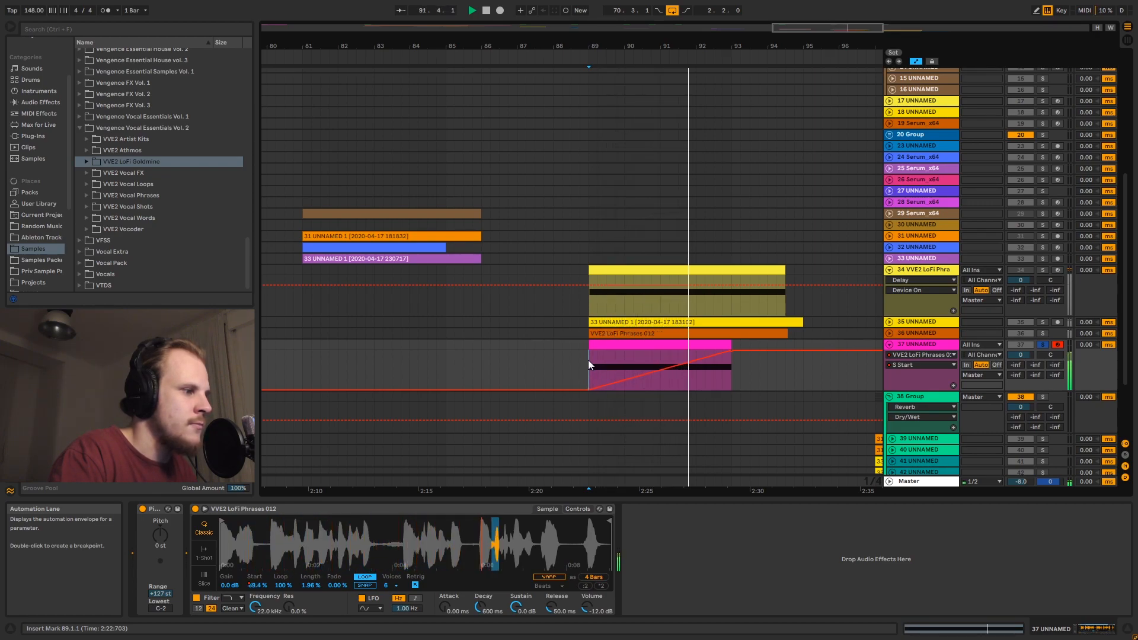
key(space)
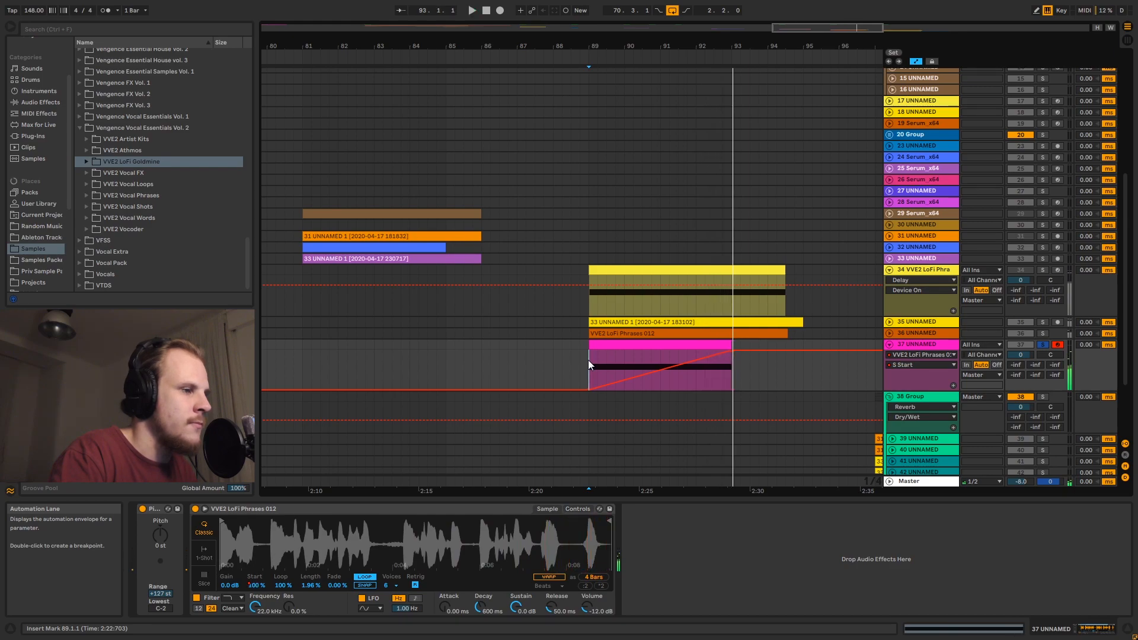
Extend track 37's MIDI clip and its Start ramp to bar 94.3, and lengthen the C2 note to the clip's end
drag(732, 345, 786, 352)
double_click(774, 345)
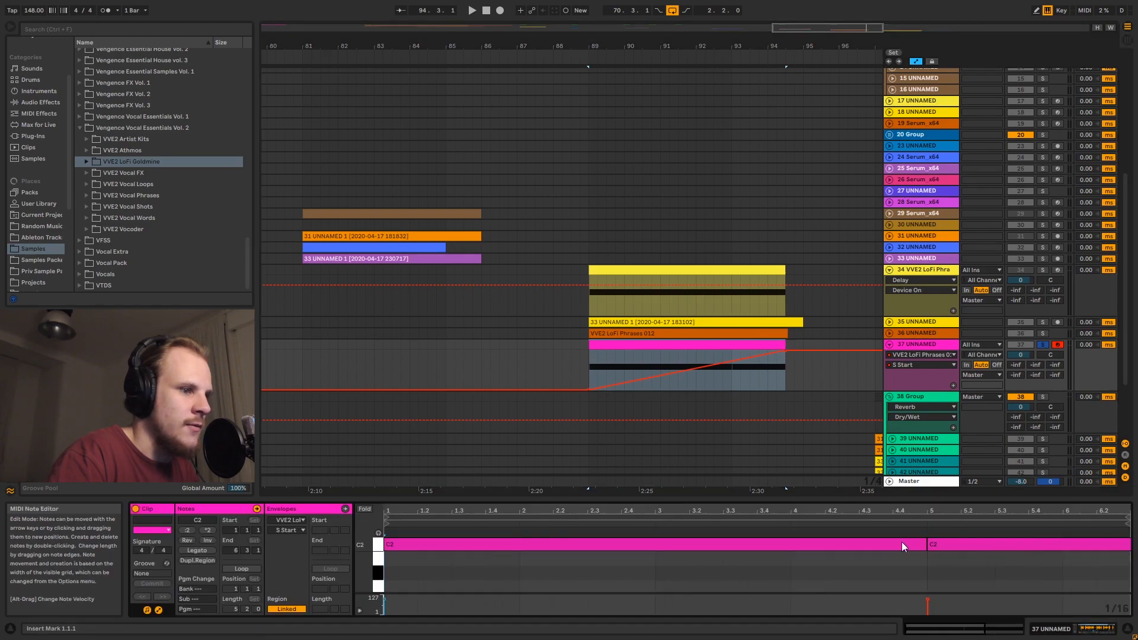
drag(923, 540, 1126, 533)
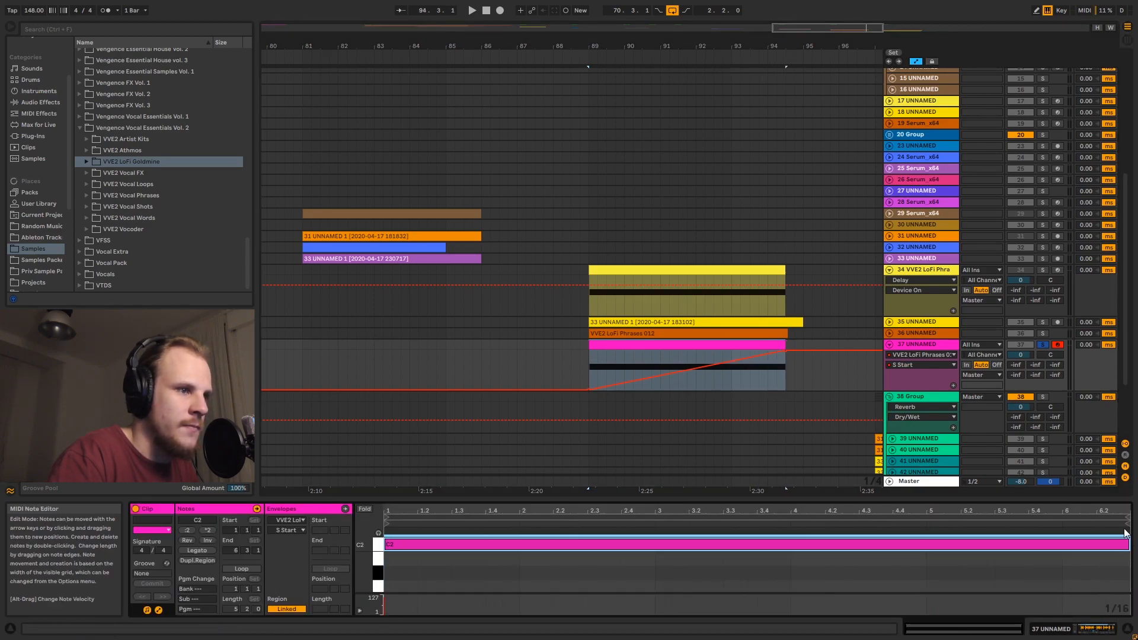
Transpose the clip's note up one octave to C3 and play track 37 from bar 89
double_click(920, 344)
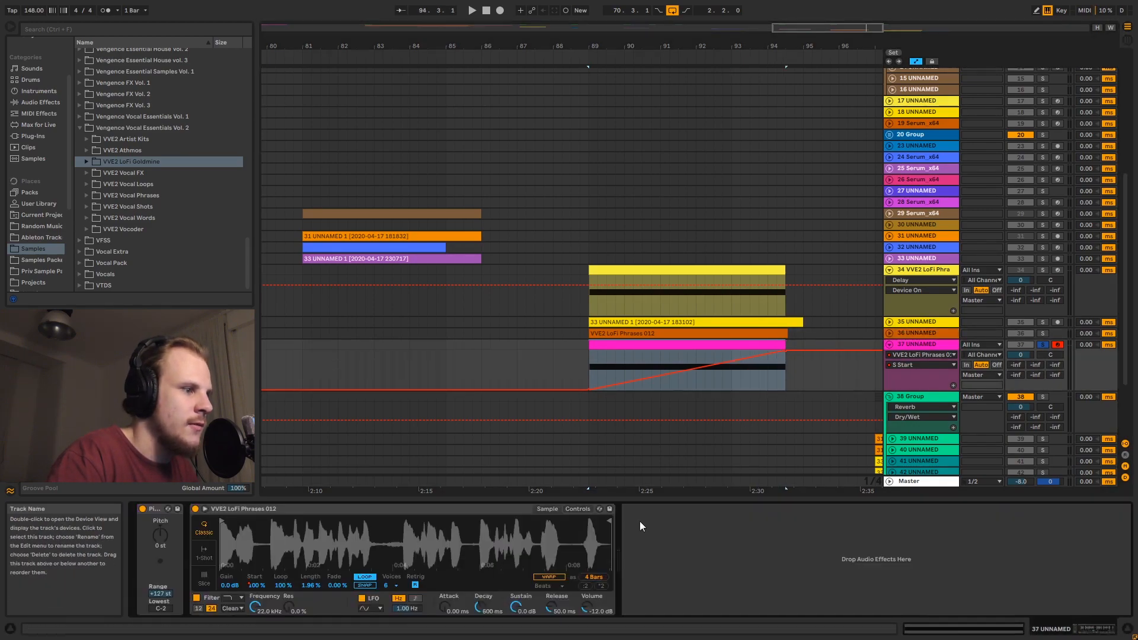
double_click(726, 345)
drag(733, 577, 737, 530)
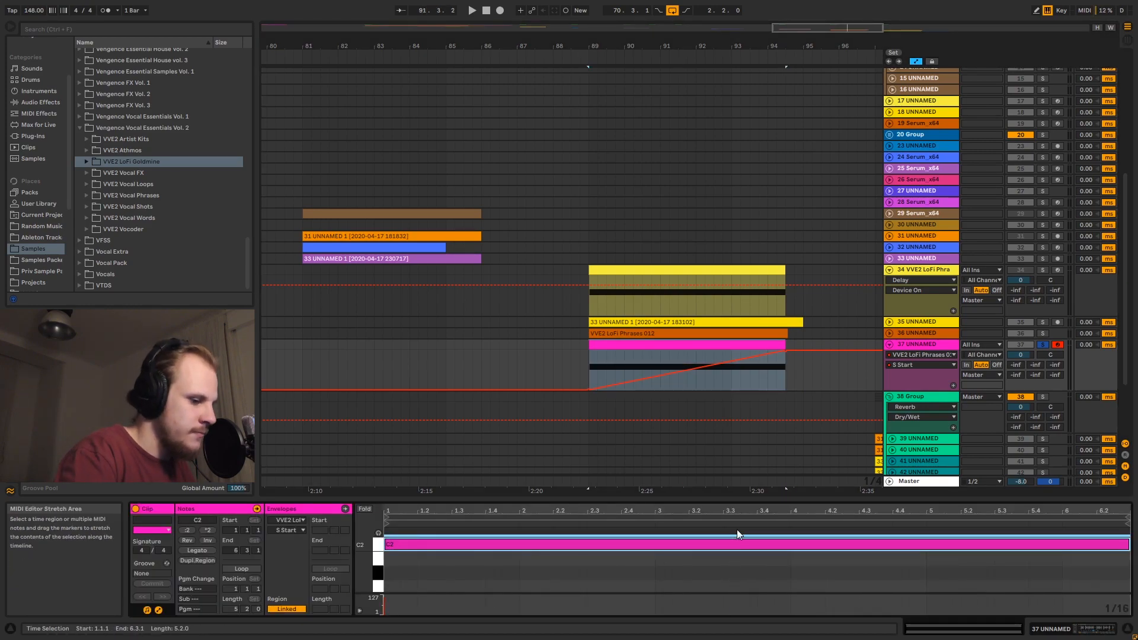
click(590, 363)
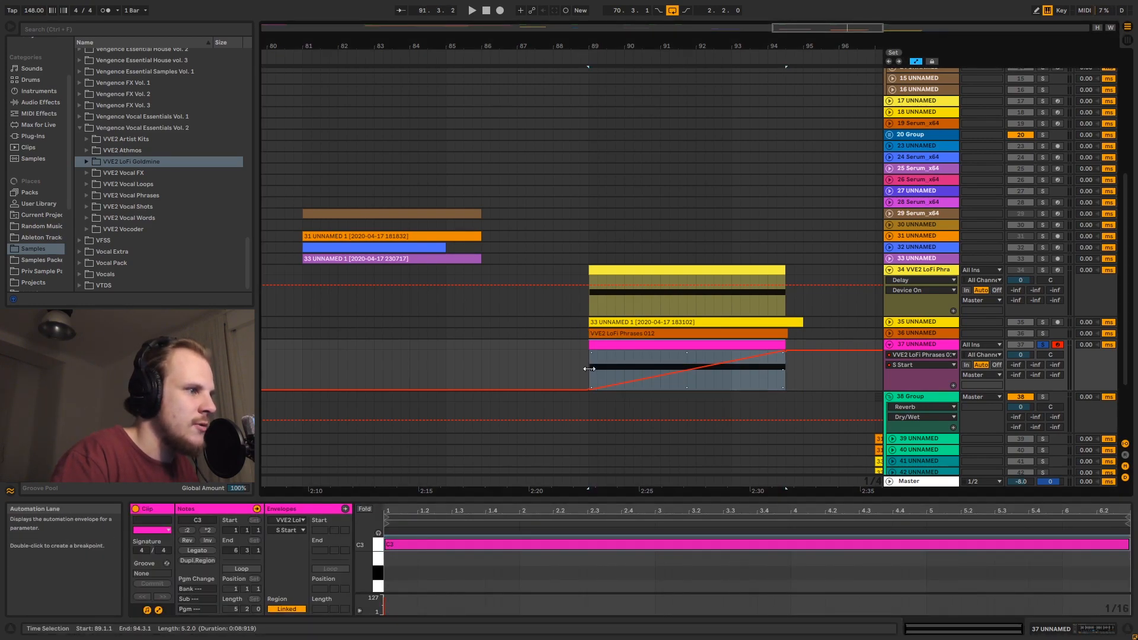
click(590, 373)
key(space)
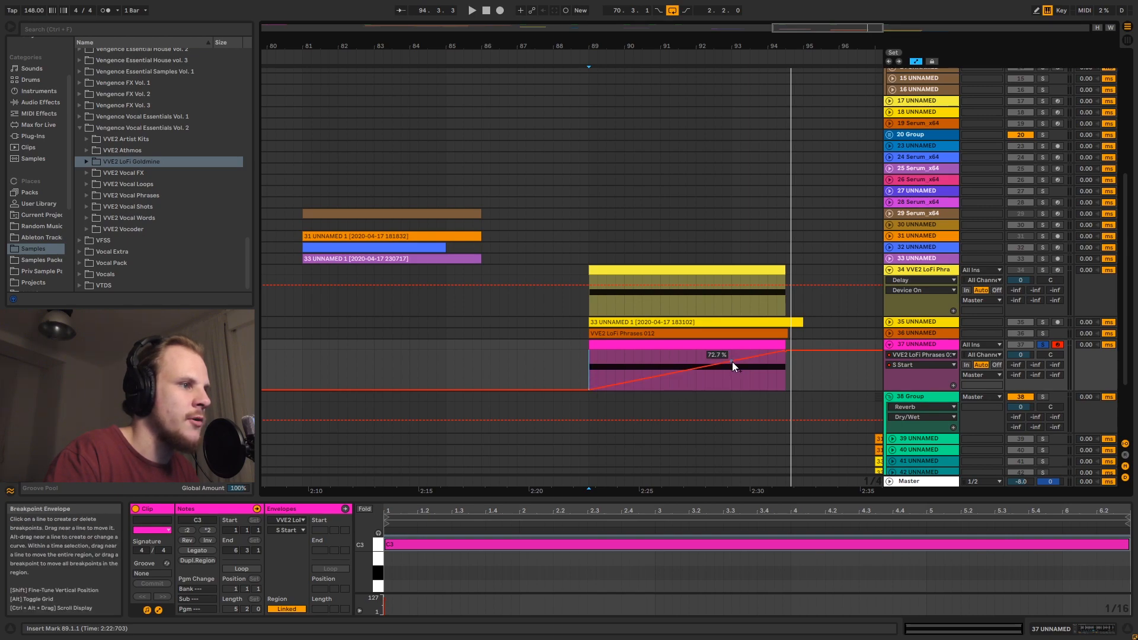
Turn Warp on for track 36's audio clip, pin the last transient with a warp marker and pull the transient near bar 5 to bar 4
click(889, 333)
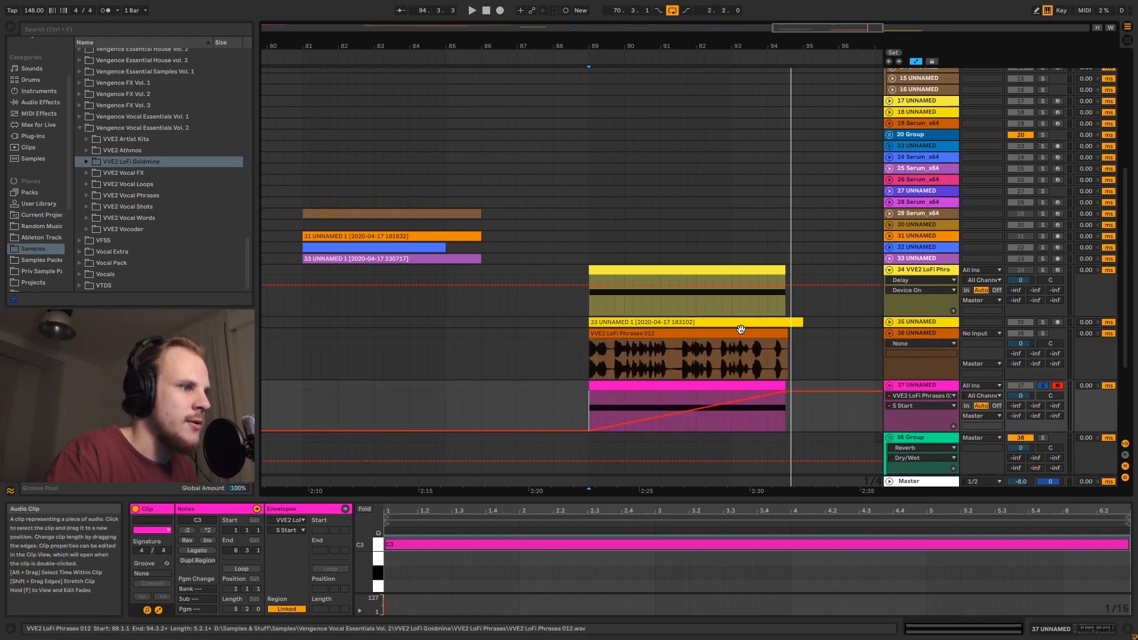
click(727, 354)
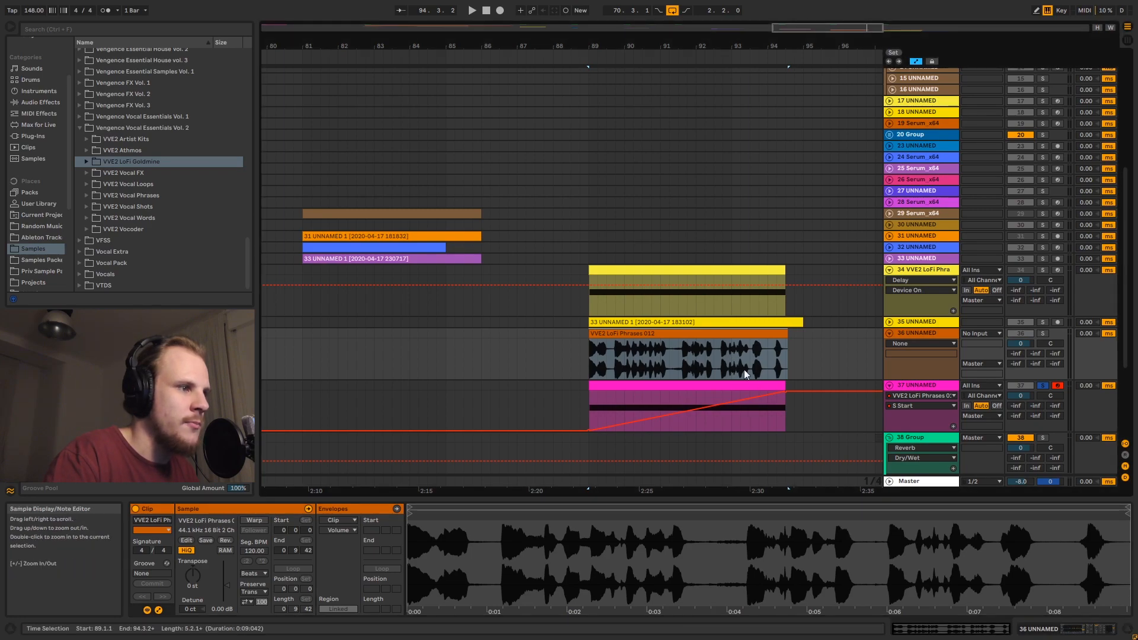
click(731, 358)
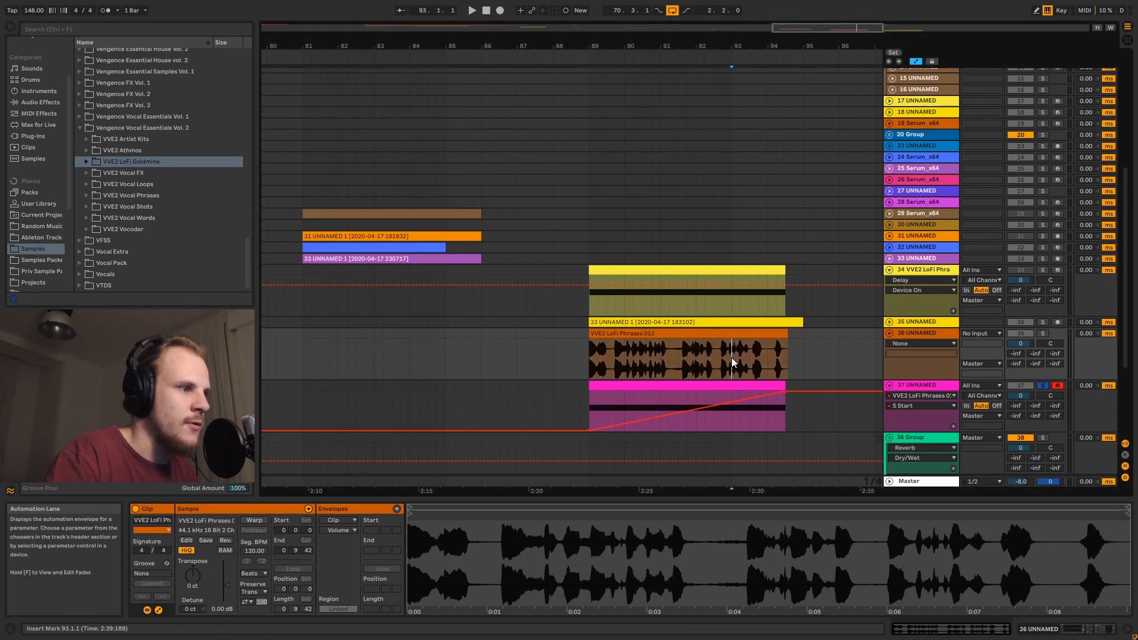
click(254, 519)
click(927, 563)
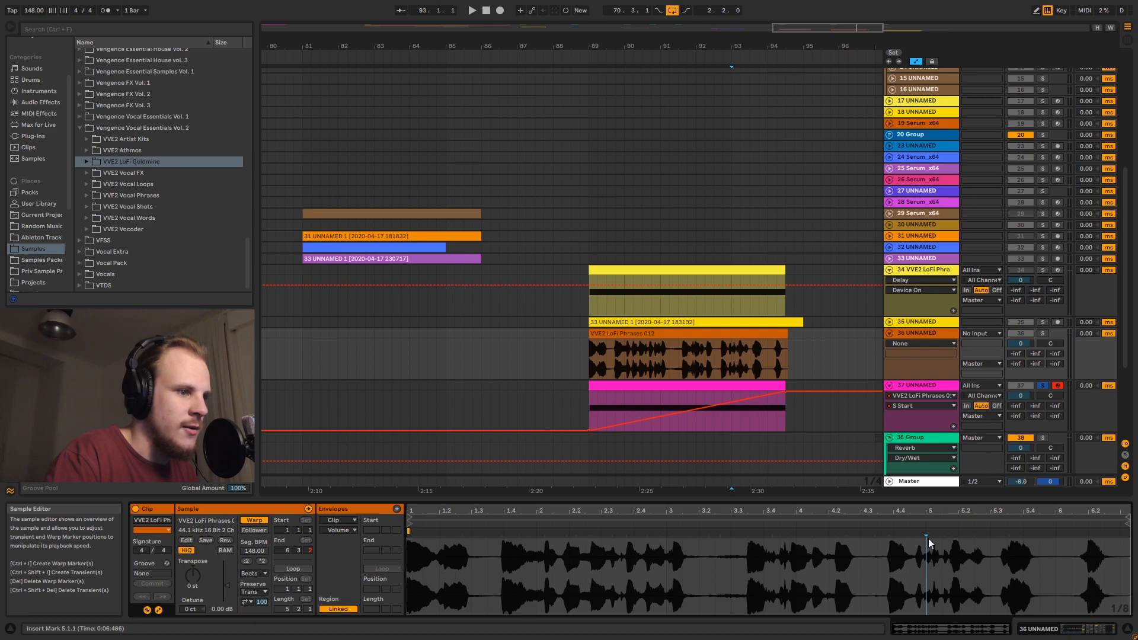
click(1086, 532)
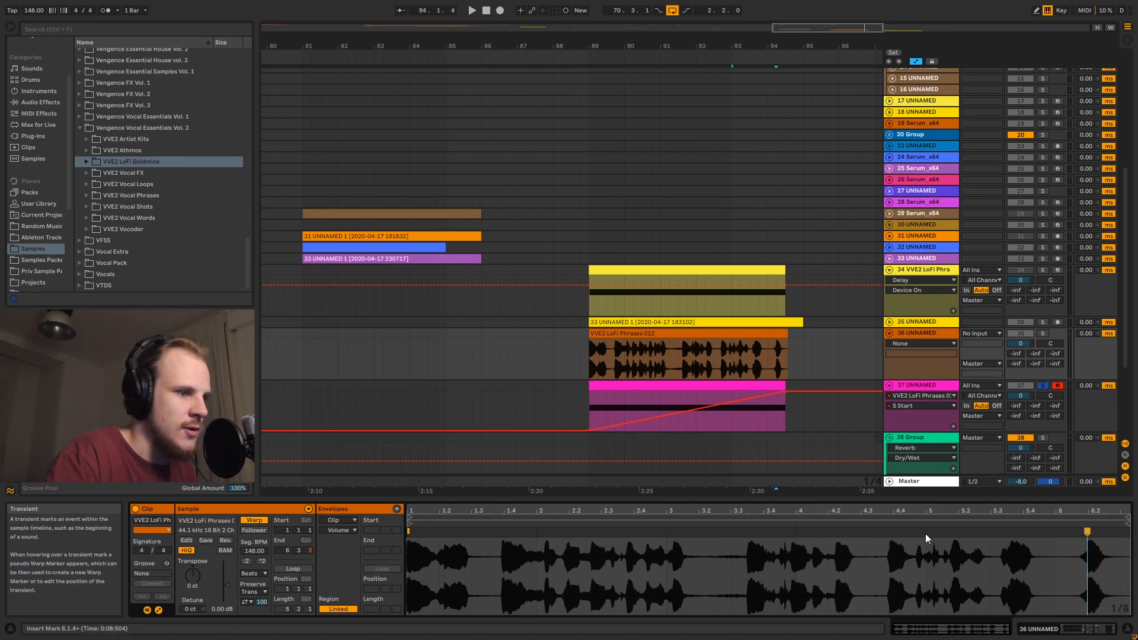
drag(917, 532, 798, 537)
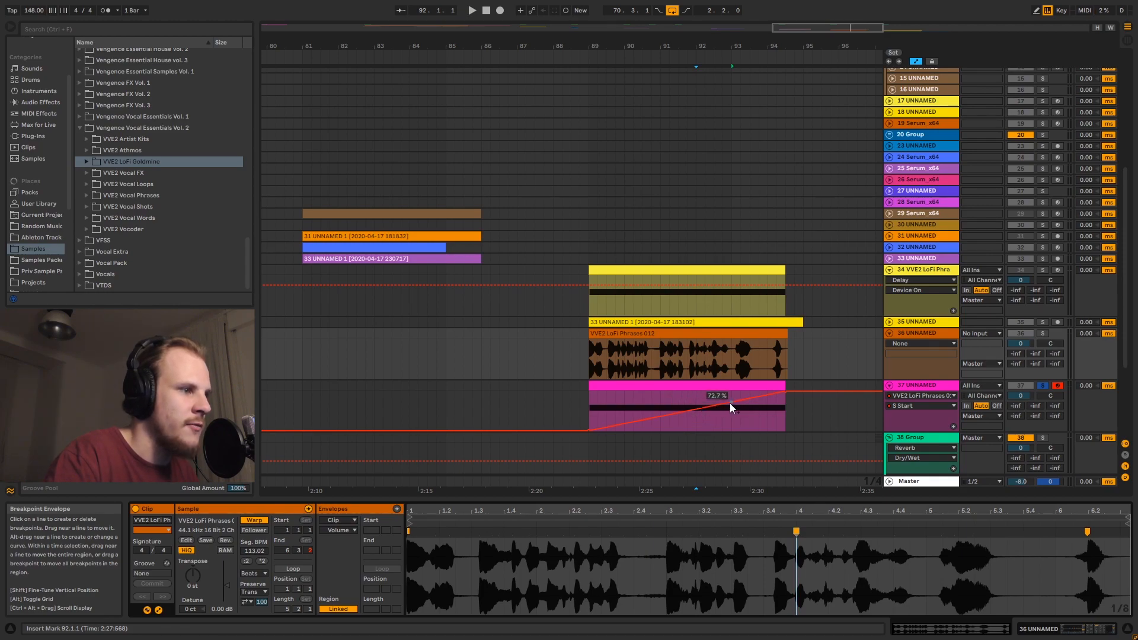
Add a Start automation breakpoint of 54.5 % at bar 93 on track 37 and play the result from bar 89
click(732, 403)
right_click(731, 404)
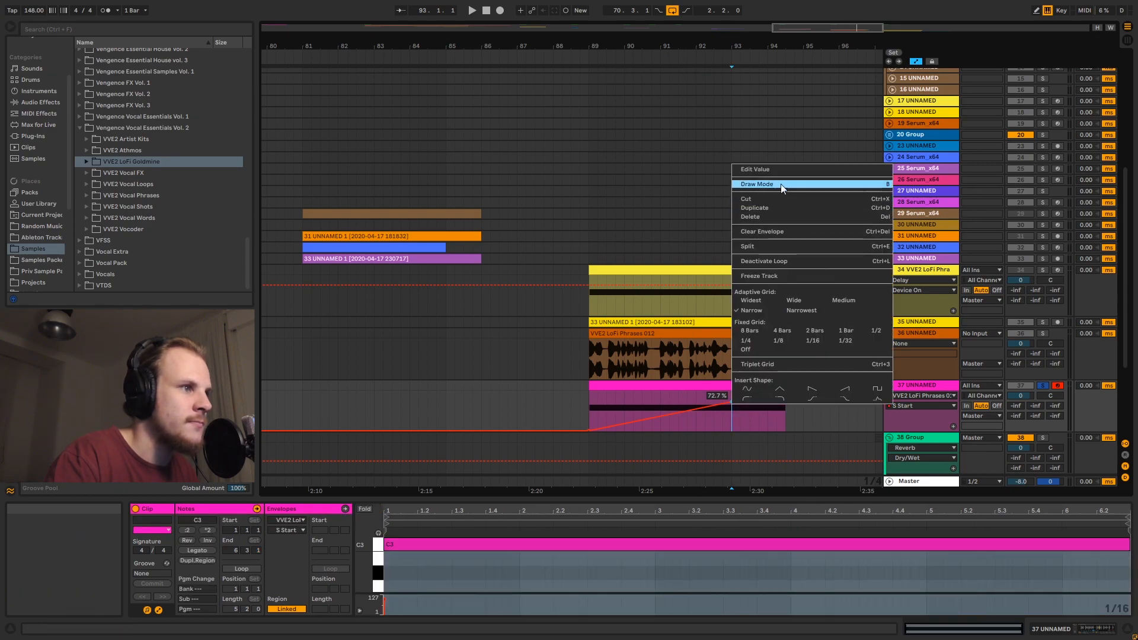
click(774, 170)
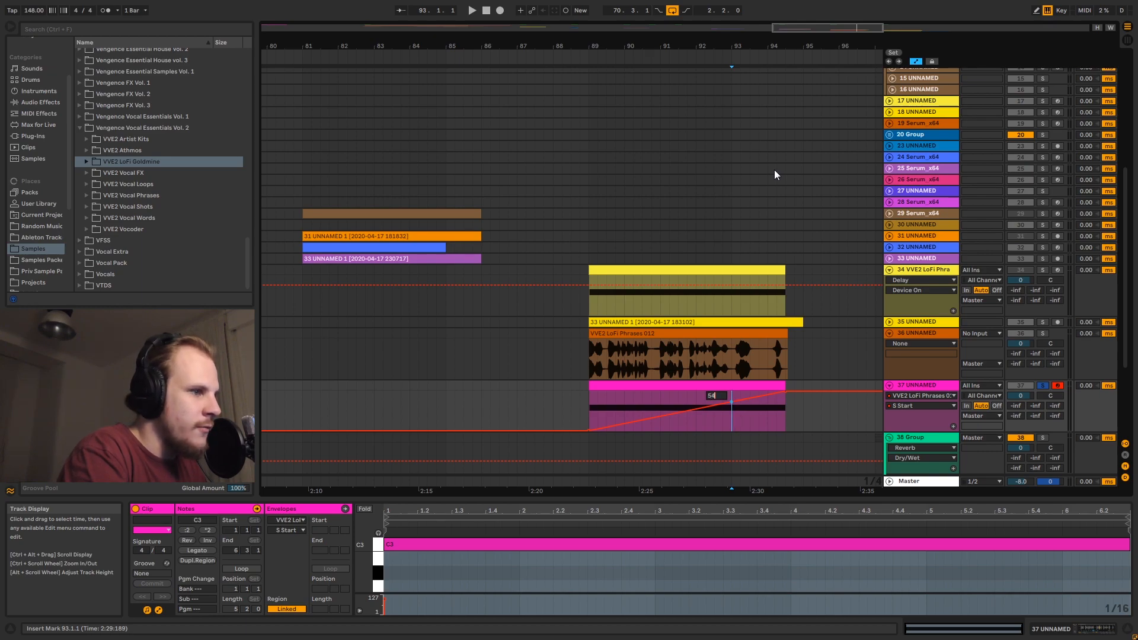
text(54.5)
key(Return)
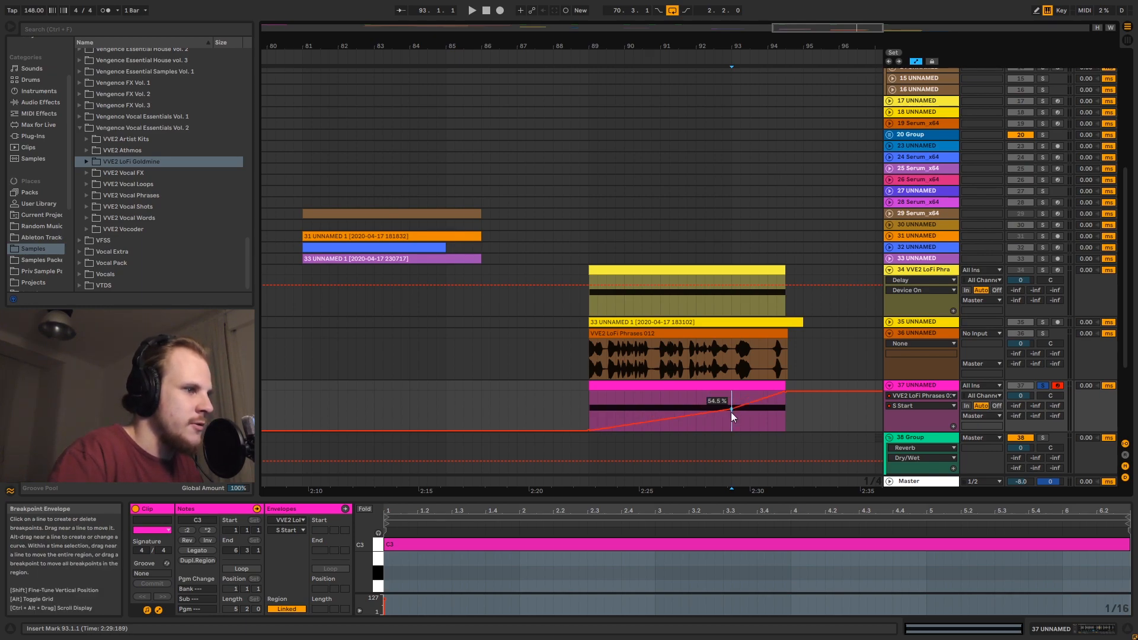
click(601, 404)
key(space)
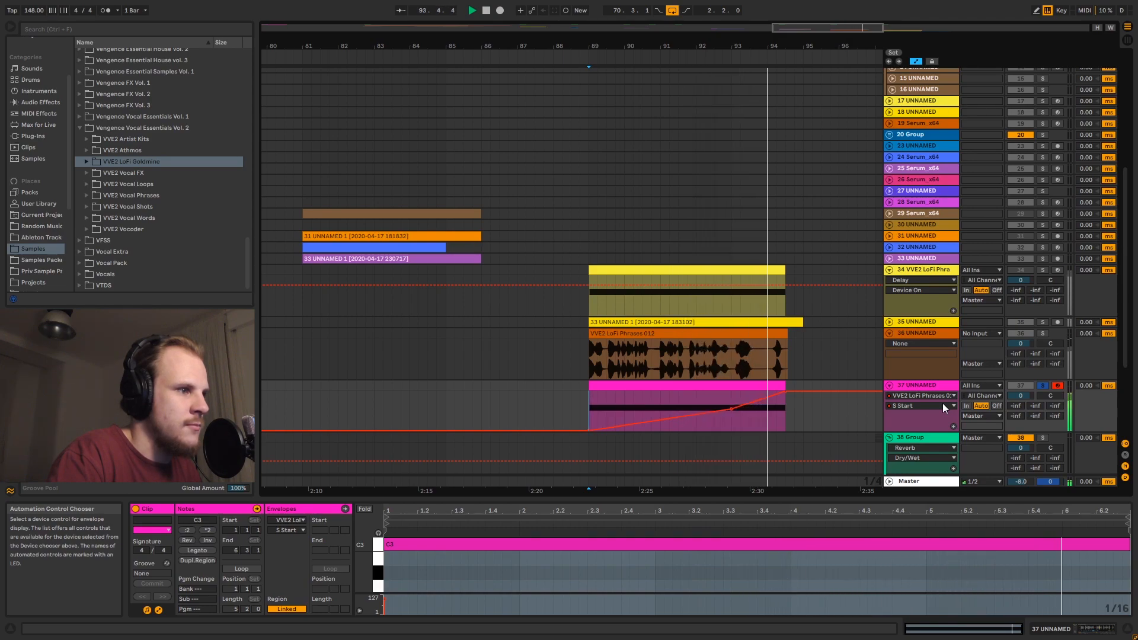
key(space)
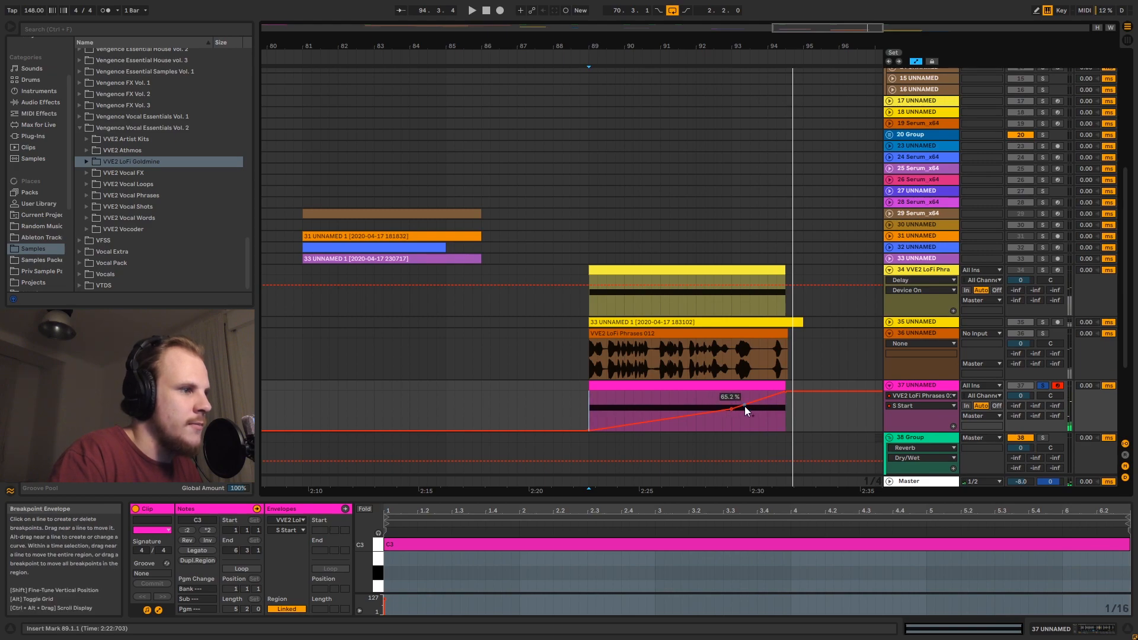
Try raising the Start automation breakpoint at bar 93 to about 83 %, and undo the breakpoint edits
drag(729, 407, 731, 398)
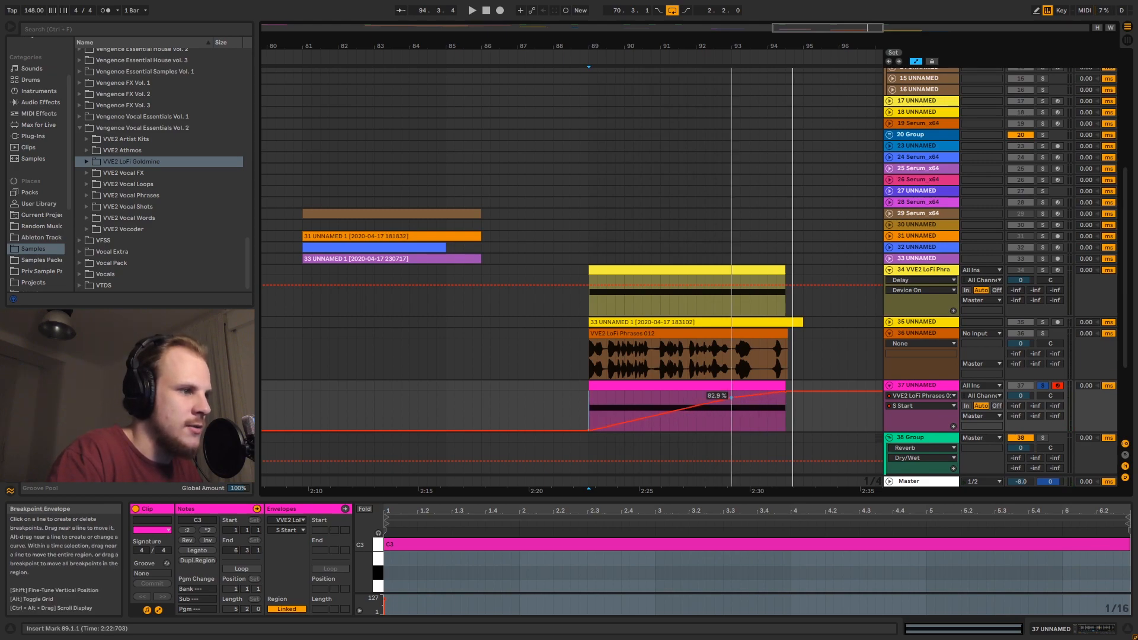
click(928, 384)
key(ctrl+z)
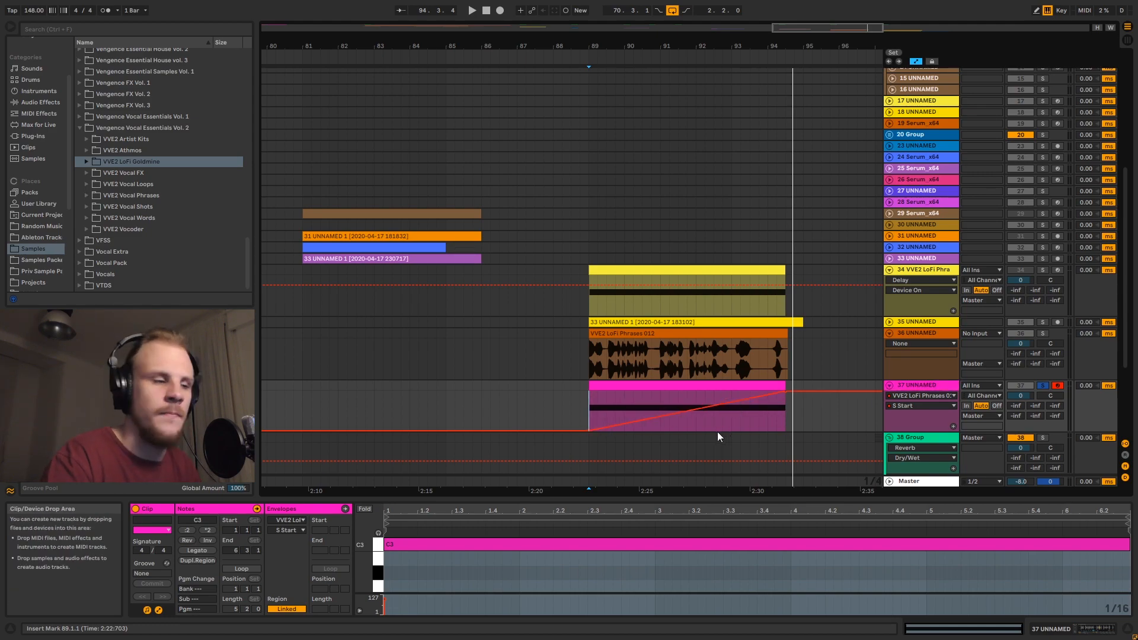
Shorten track 37's MIDI clip to four bars, ending at bar 93, and trim its C3 note to the same length
drag(782, 388, 731, 389)
key(ctrl+j)
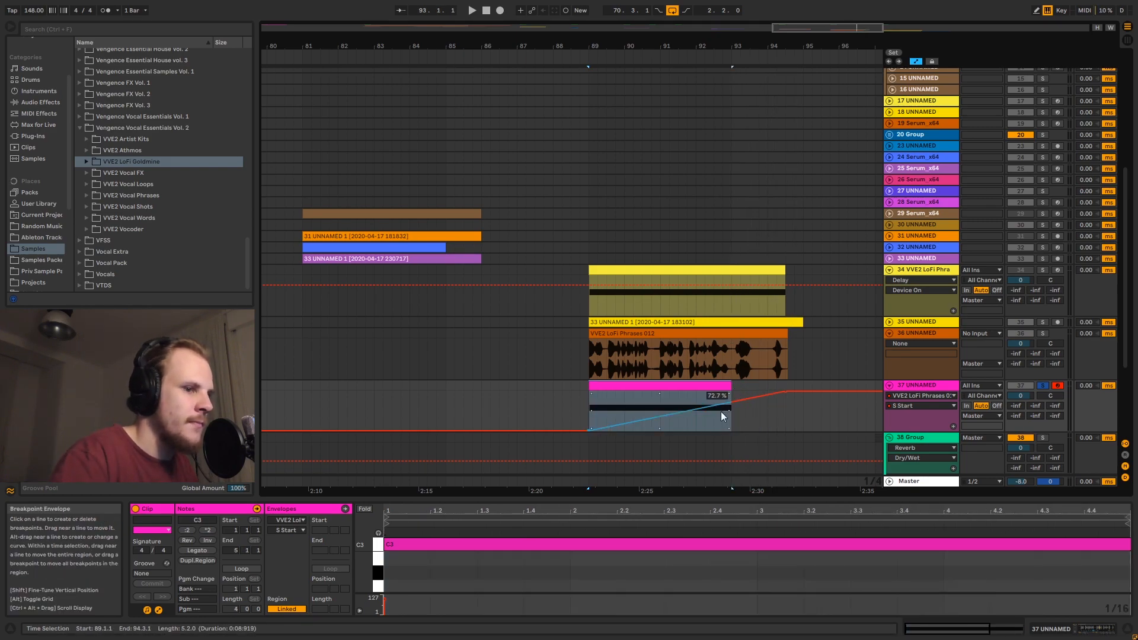
drag(893, 511, 893, 501)
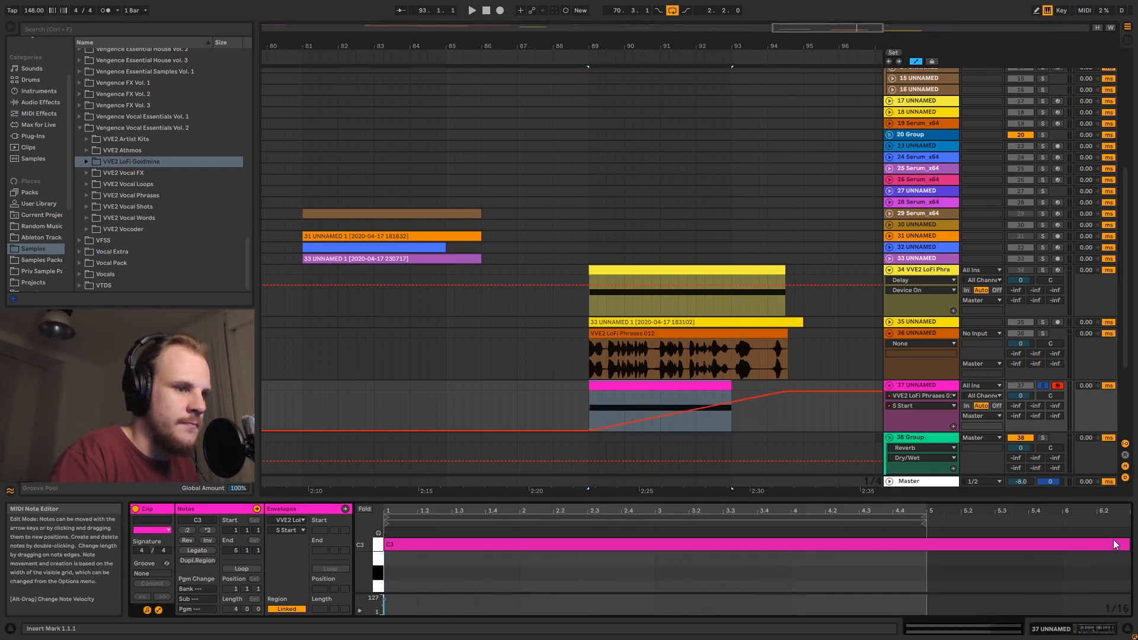
drag(1127, 544, 922, 544)
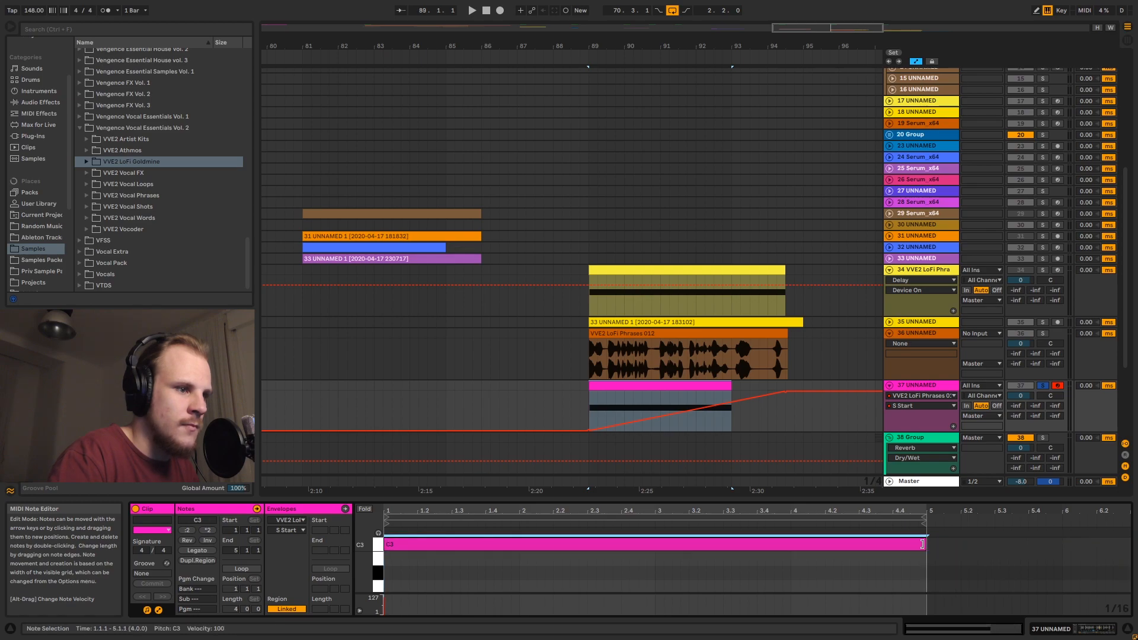
Raise the Start automation at bar 93 to its maximum so the ramp spans the four-bar clip, and select the clip
click(914, 385)
drag(733, 404, 733, 388)
click(706, 385)
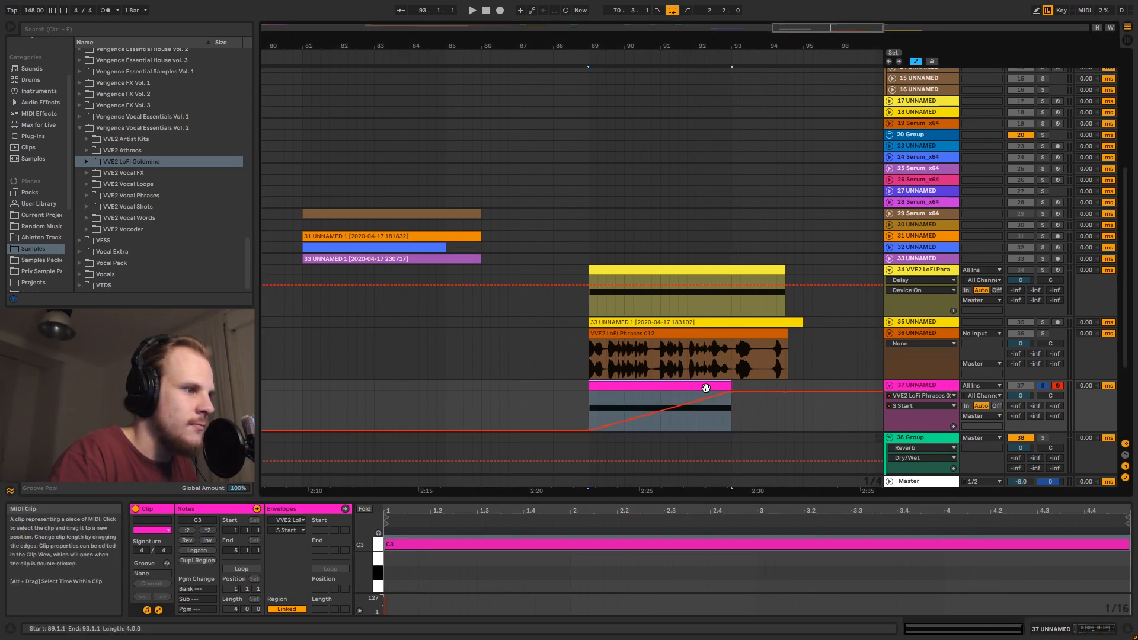
Transpose the four-bar C3 note in track 37's MIDI clip down one octave to C2
click(667, 535)
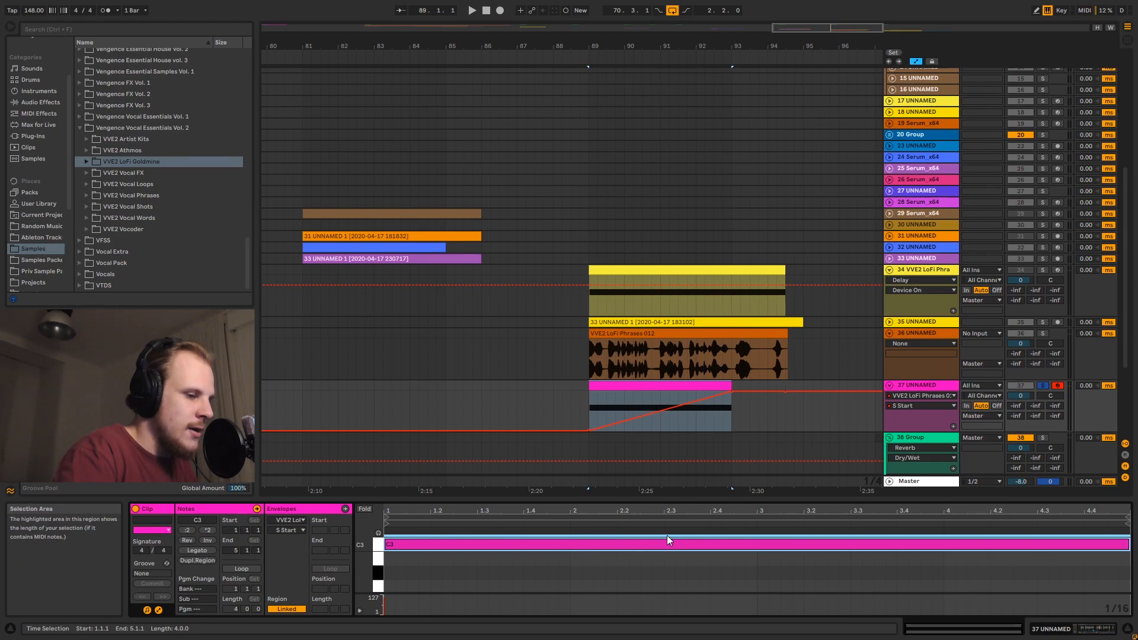
key(shift+Down)
Break track 37's Start ramp into peaks at about bars 90.5 and 92.25, with drops to the minimum at bars 91 and 93
click(643, 415)
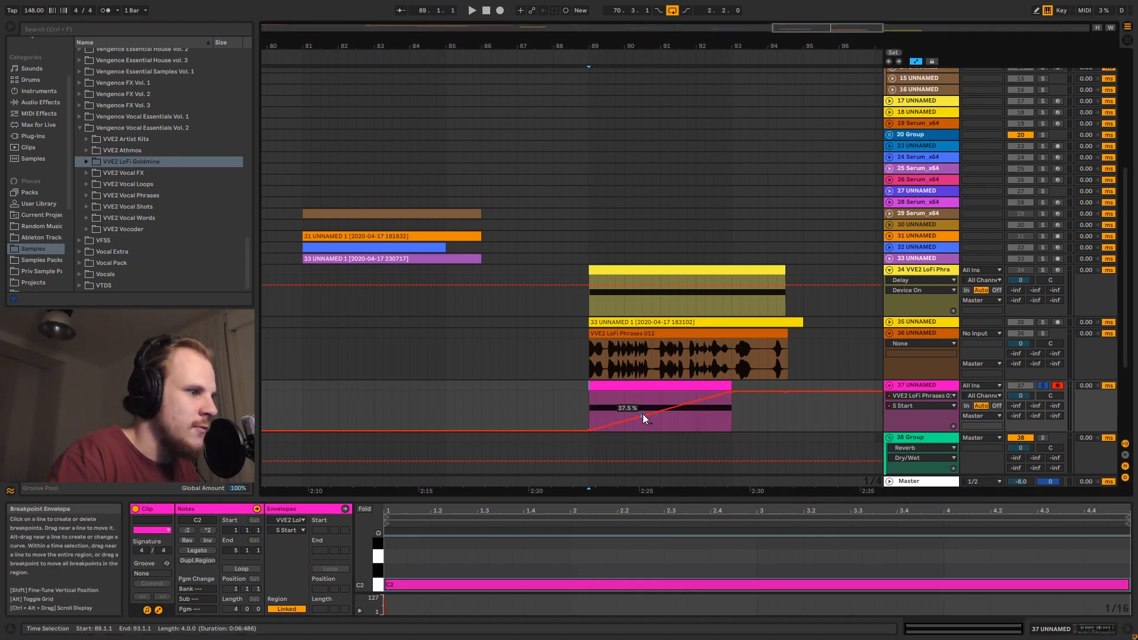
drag(660, 411, 660, 429)
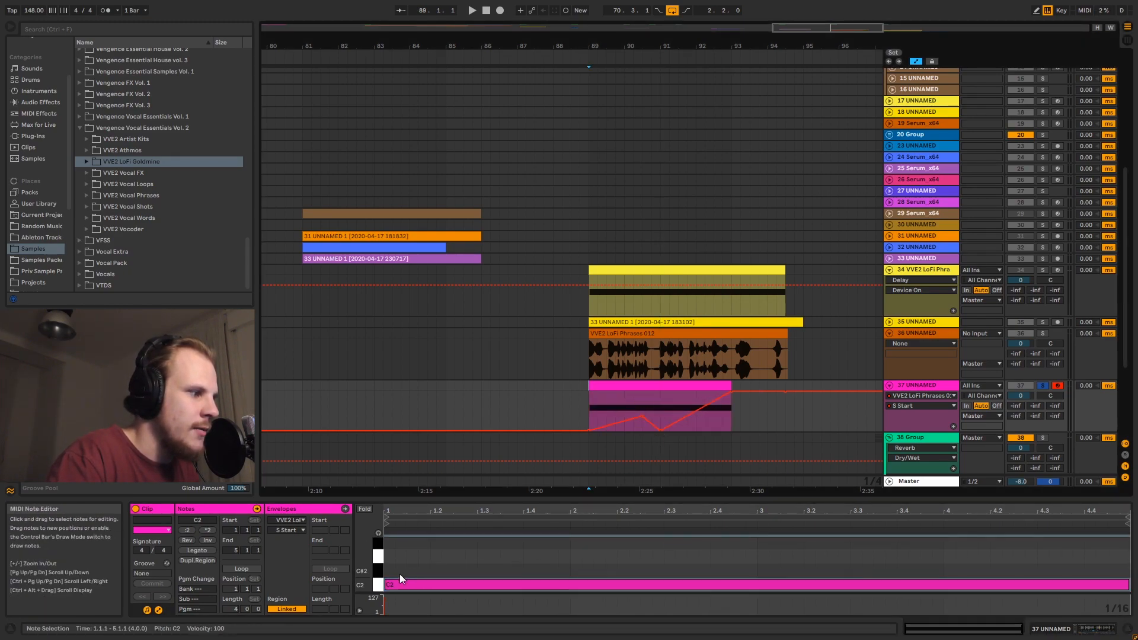
drag(705, 404, 731, 435)
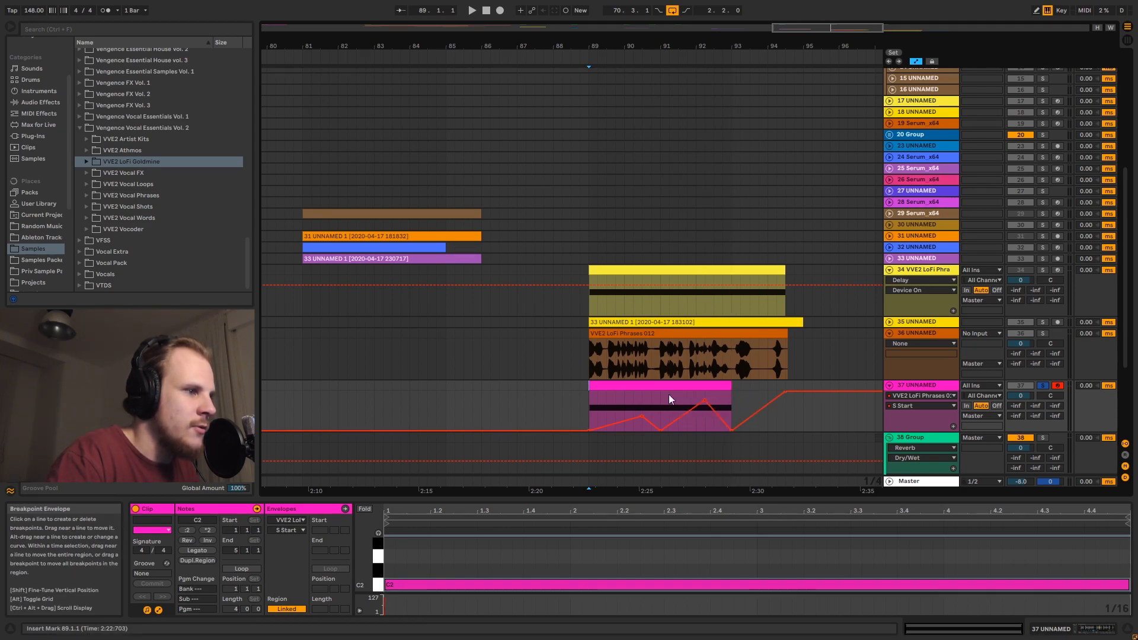
click(610, 386)
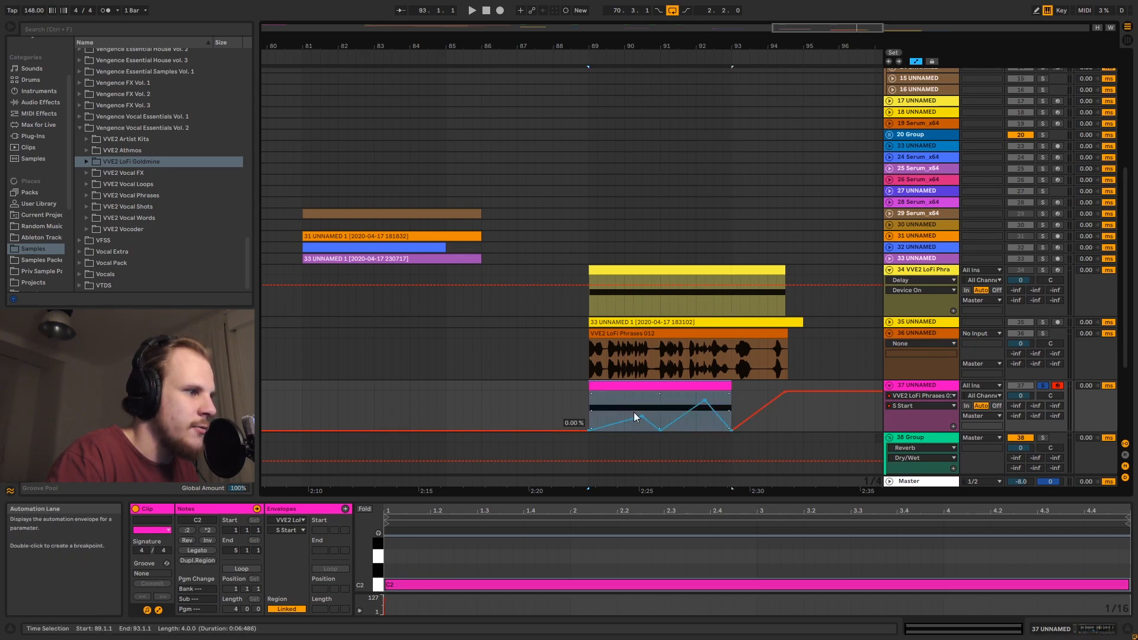
Raise the Start automation's second peak to maximum, start it at 100 % at bar 89, add a dip near bar 90 and heighten the first peak
click(748, 396)
drag(704, 399, 705, 392)
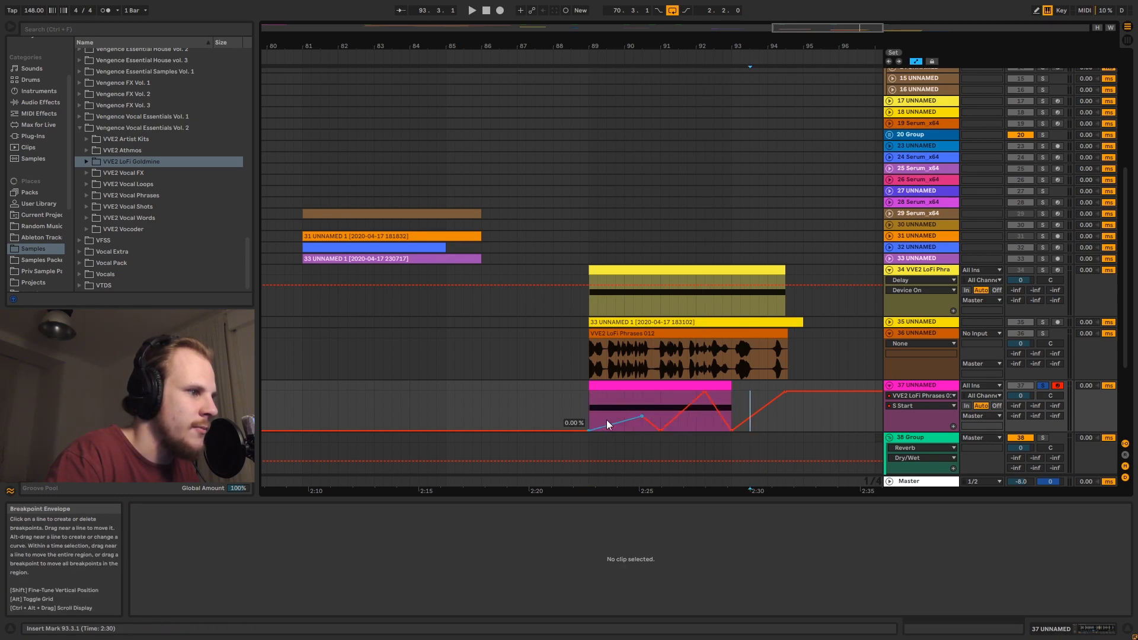
drag(591, 431, 642, 402)
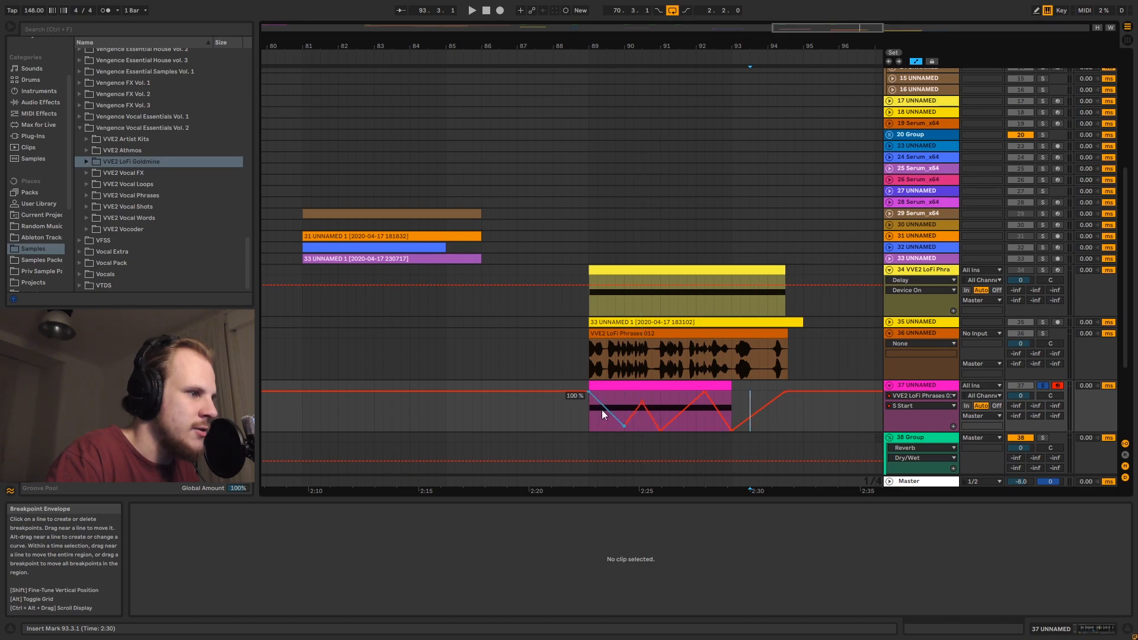
Play the zigzag Start automation from bar 89 with track 37's Simpler displayed
click(588, 415)
click(912, 386)
key(space)
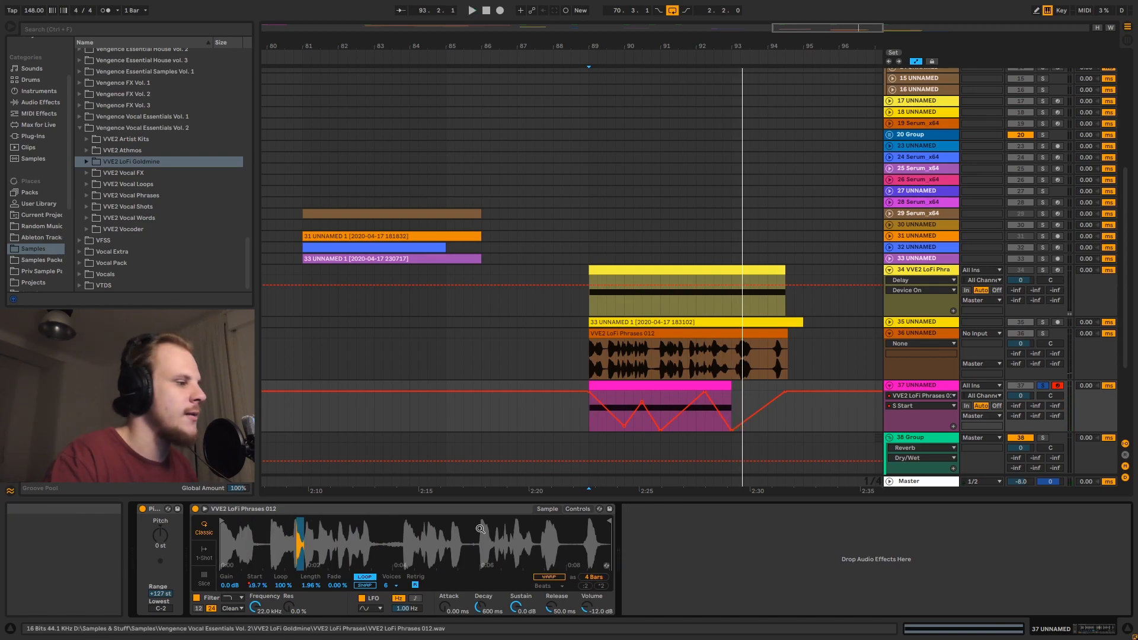
Set Simpler's loop Fade to 35.9 % and play track 37 from bar 89
drag(337, 585, 337, 578)
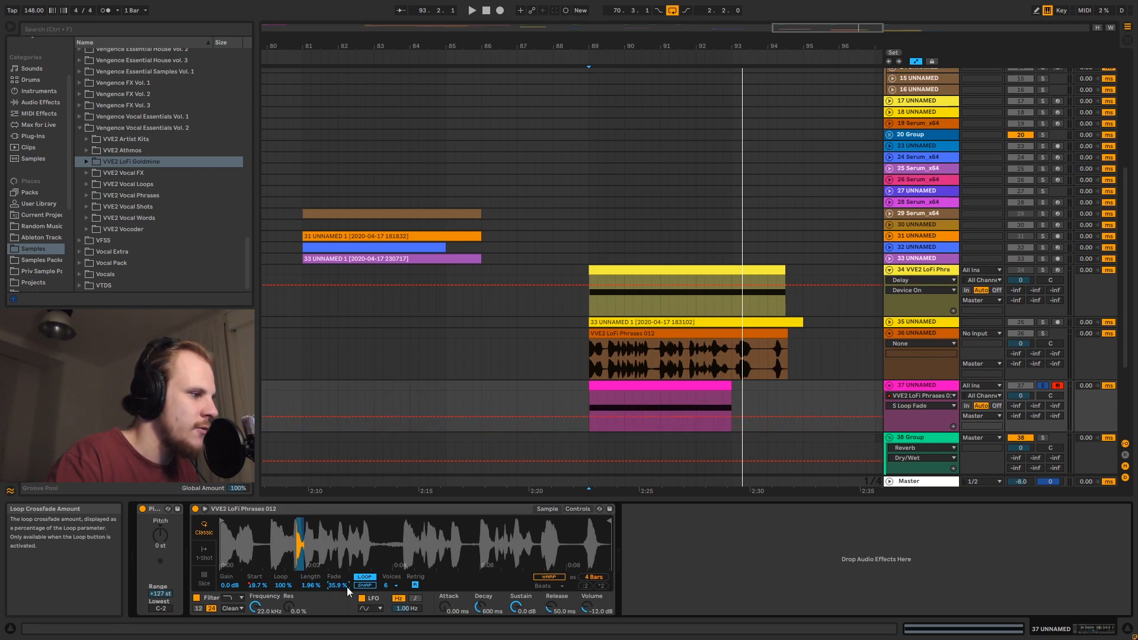
click(590, 395)
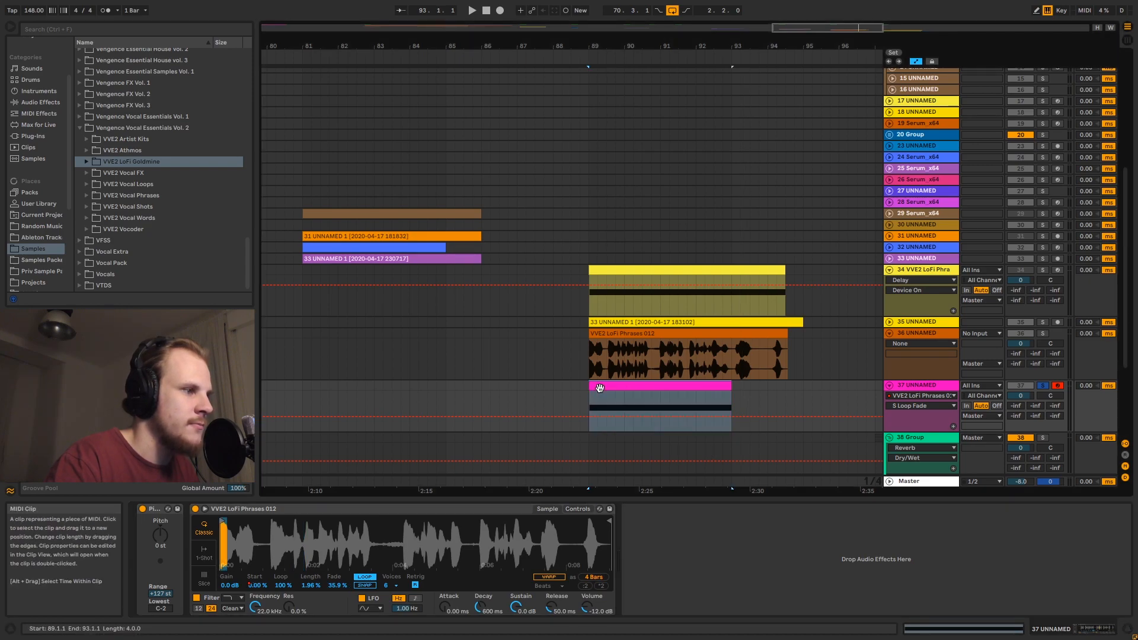
click(588, 401)
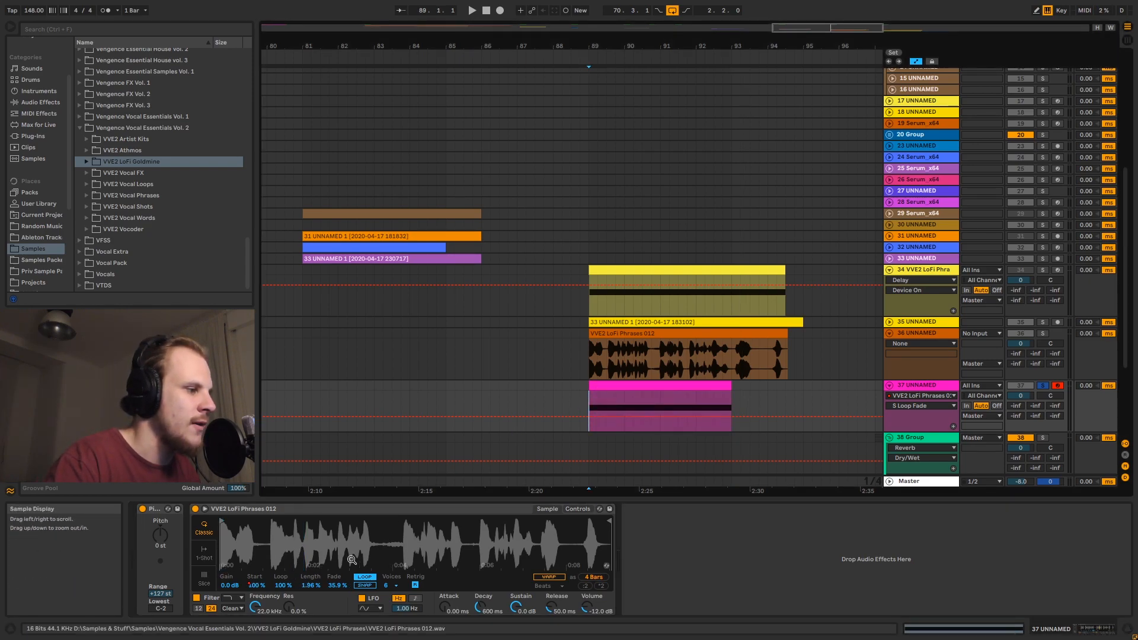
key(space)
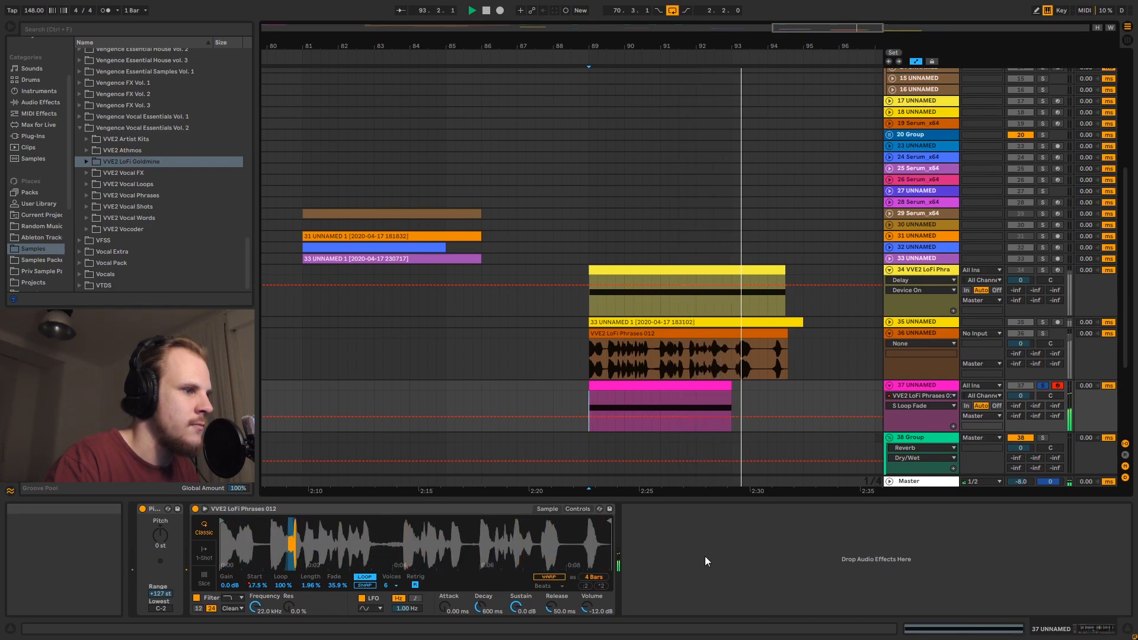
Add the Delay audio effect after Simpler on track 37, with both delay times unsynced at 10.2 ms
click(923, 385)
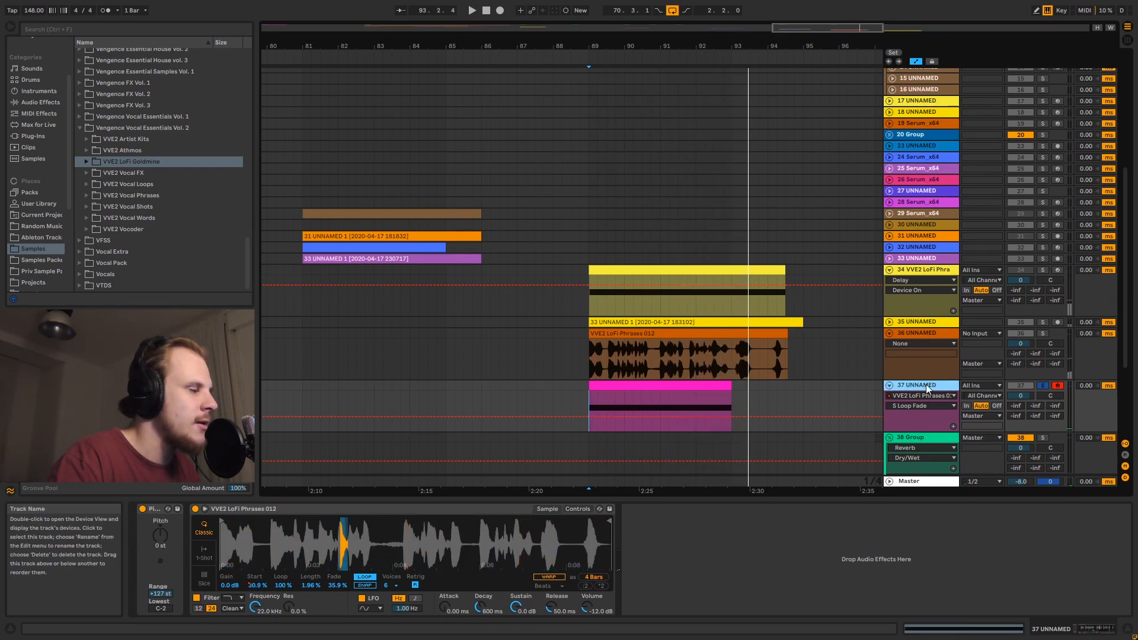
click(38, 102)
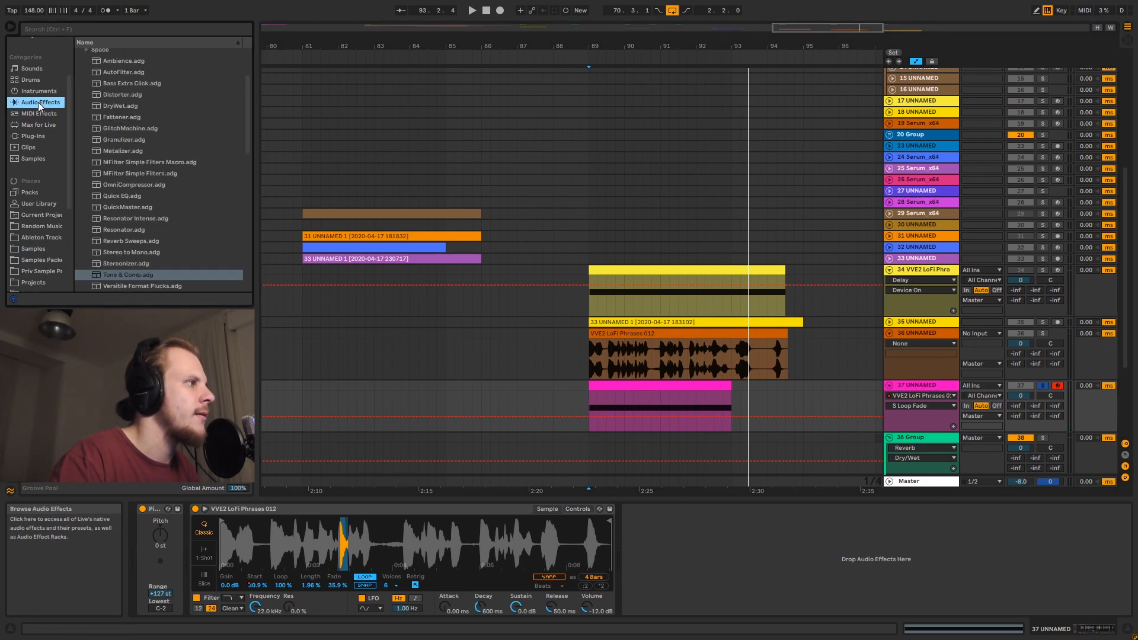
scroll(134, 181, up, 1)
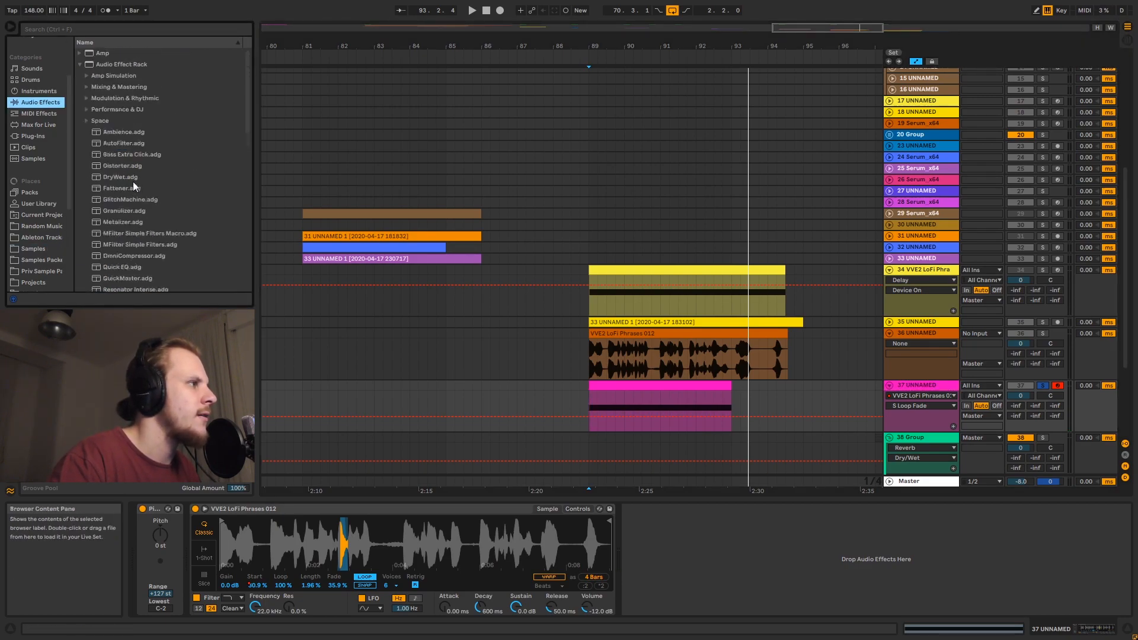
click(79, 65)
scroll(122, 155, down, 2)
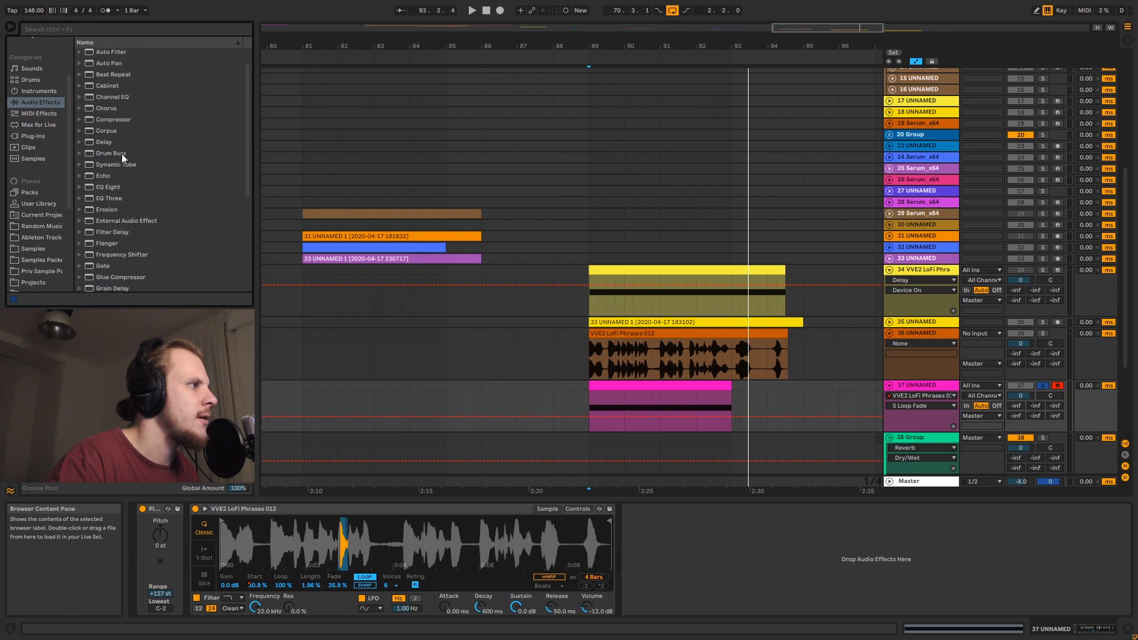
drag(103, 142, 505, 350)
drag(610, 400, 564, 515)
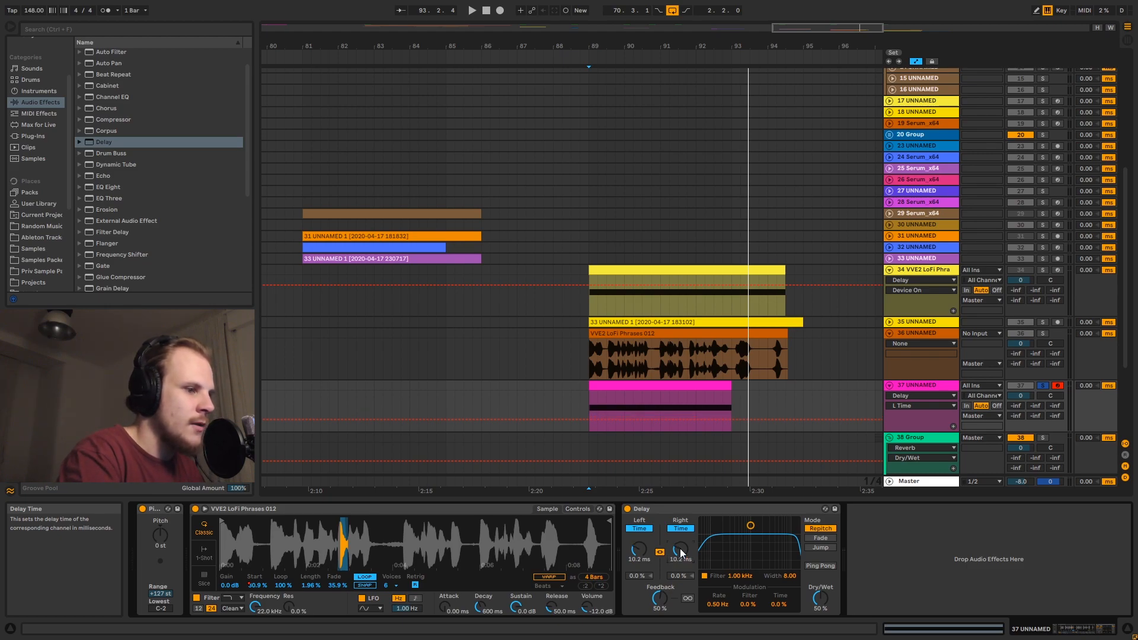
Set the Delay to Ping Pong and Fade mode with 79 % Feedback and 100 % Dry/Wet, and play from bar 89
click(827, 566)
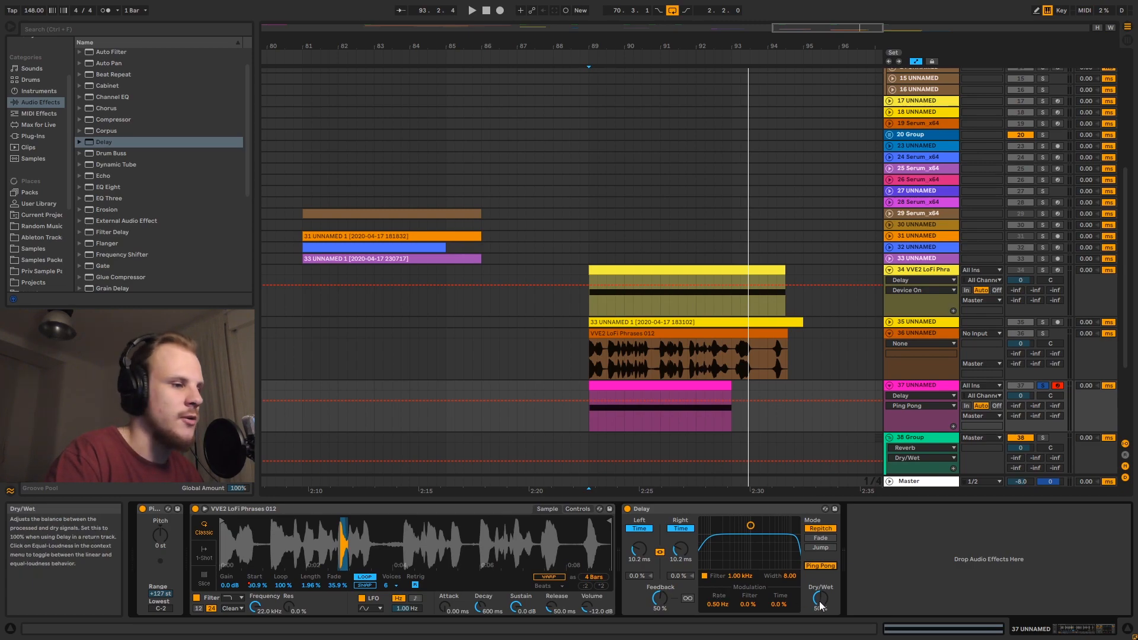
drag(820, 598, 820, 590)
drag(659, 598, 660, 588)
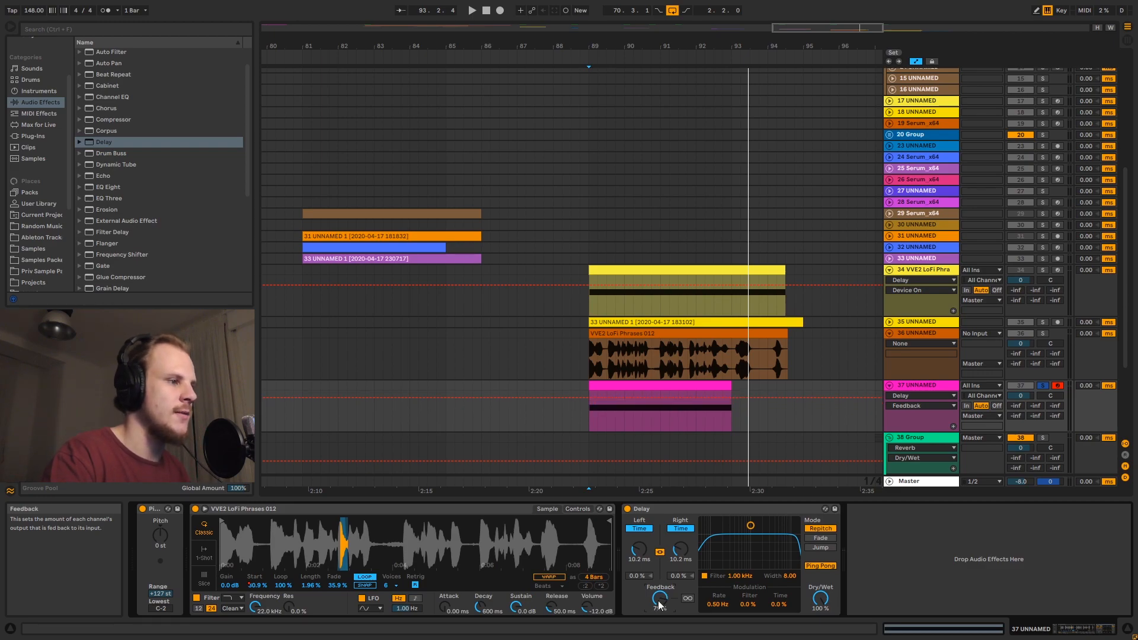
click(589, 426)
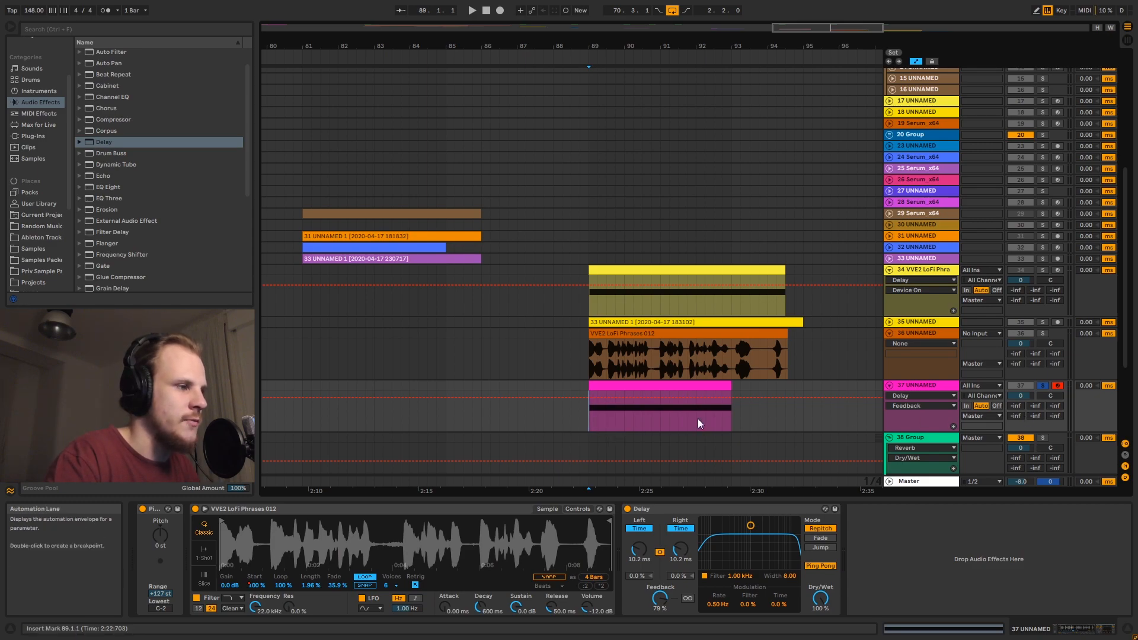
click(820, 537)
click(589, 422)
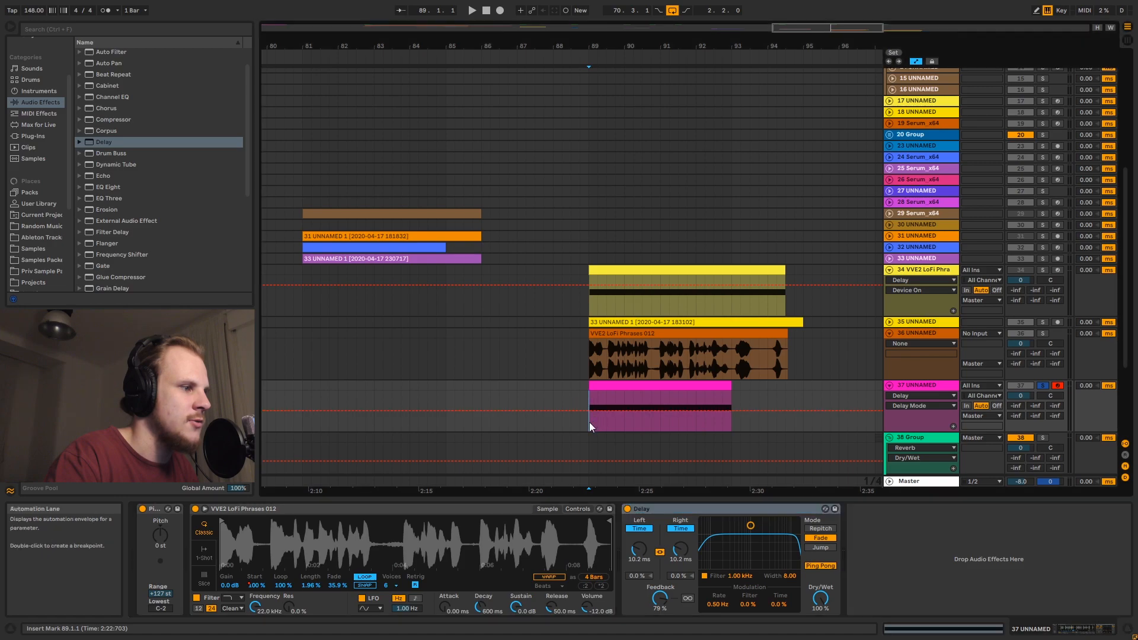
key(space)
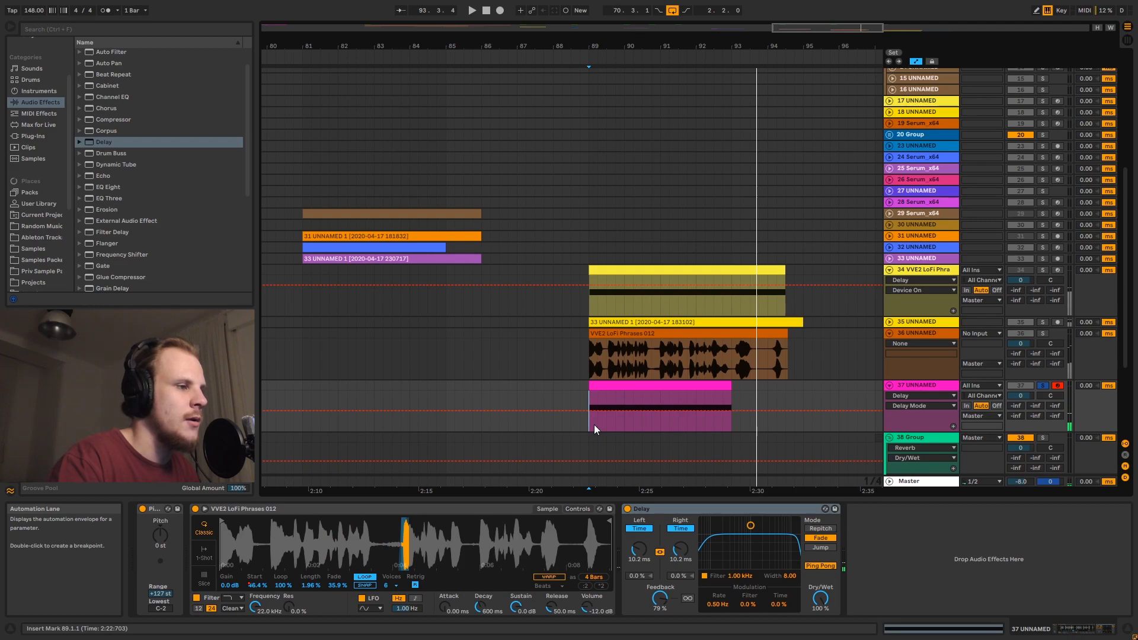
Insert a new audio track below track 37 and set its input to track 37, Post Mixer
click(925, 385)
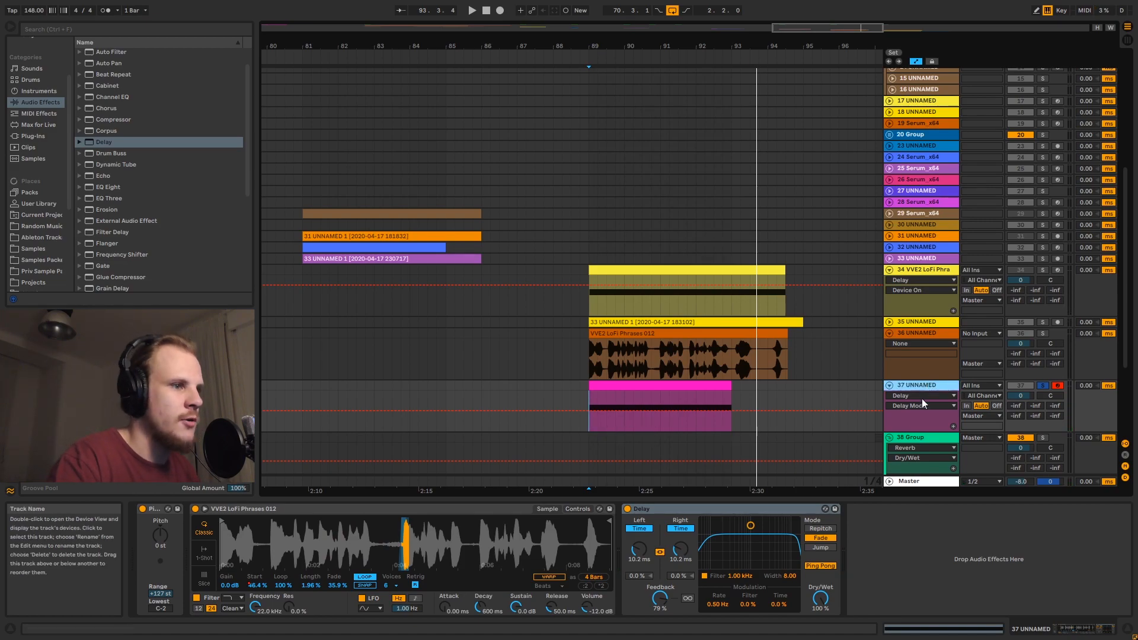
key(ctrl+t)
click(917, 438)
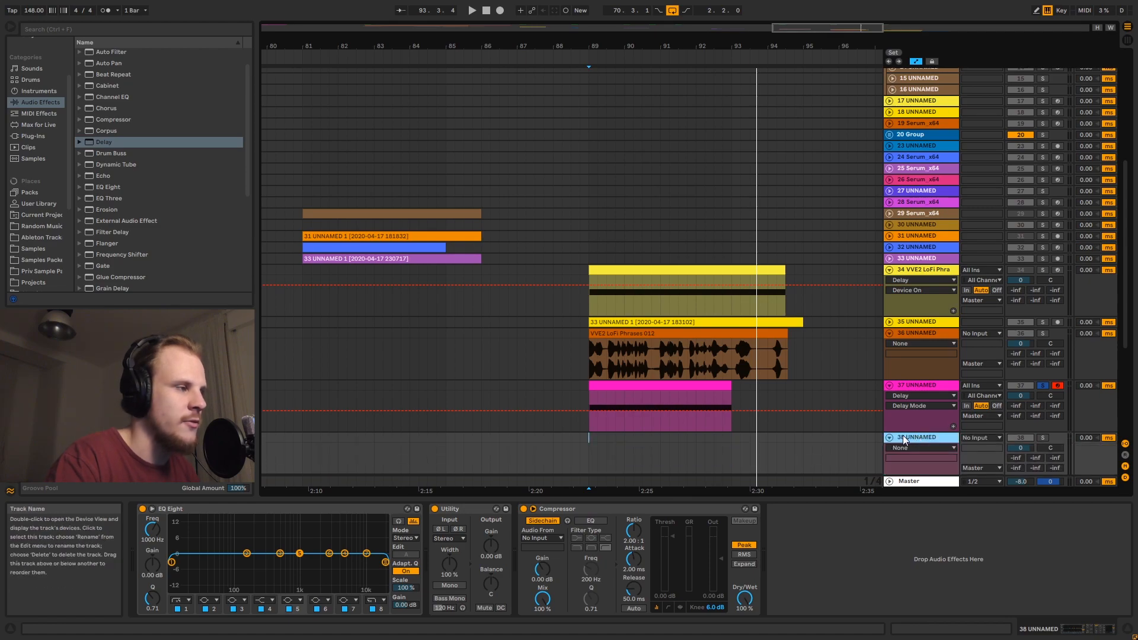
click(977, 437)
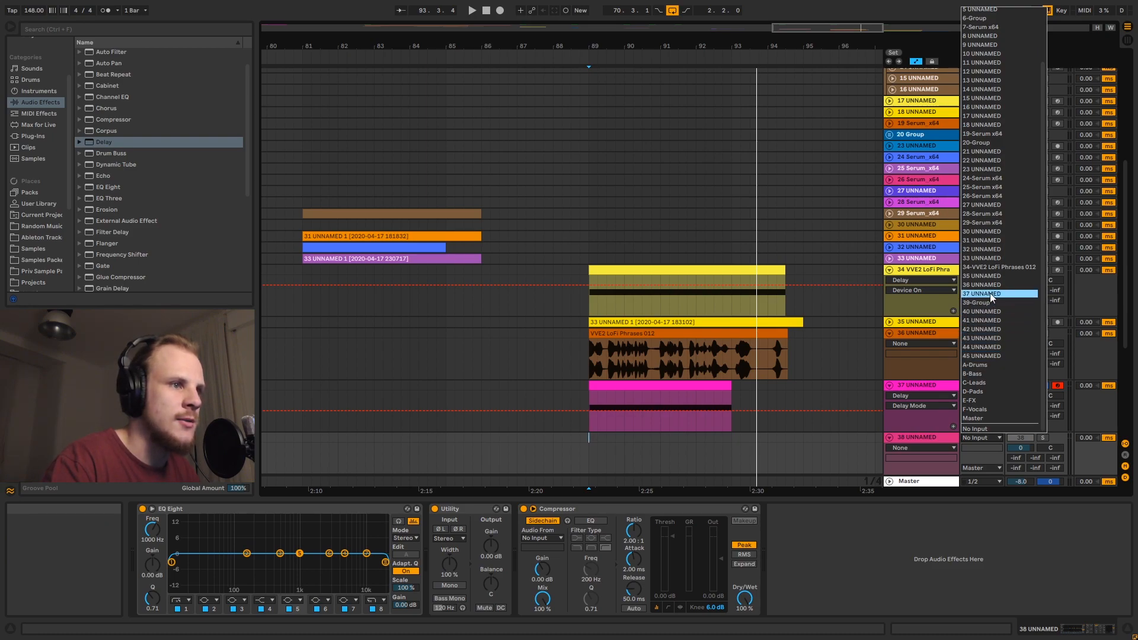
key(Escape)
scroll(791, 418, down, 2)
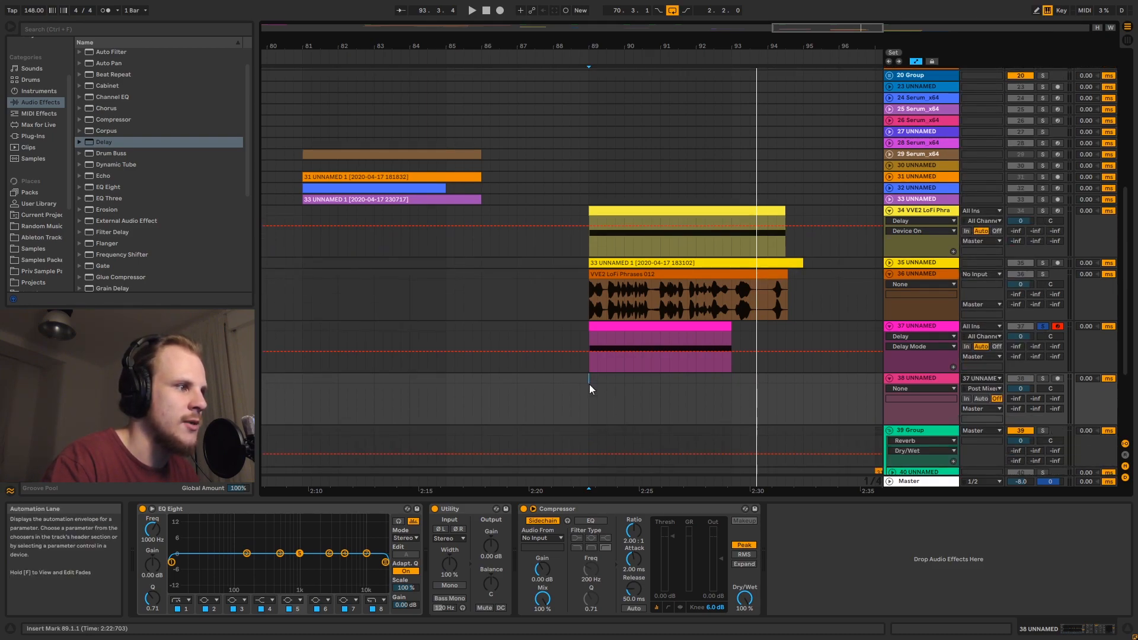
Arm track 38 and record track 37's output from bar 89 until just past the end of its MIDI clip
click(1058, 378)
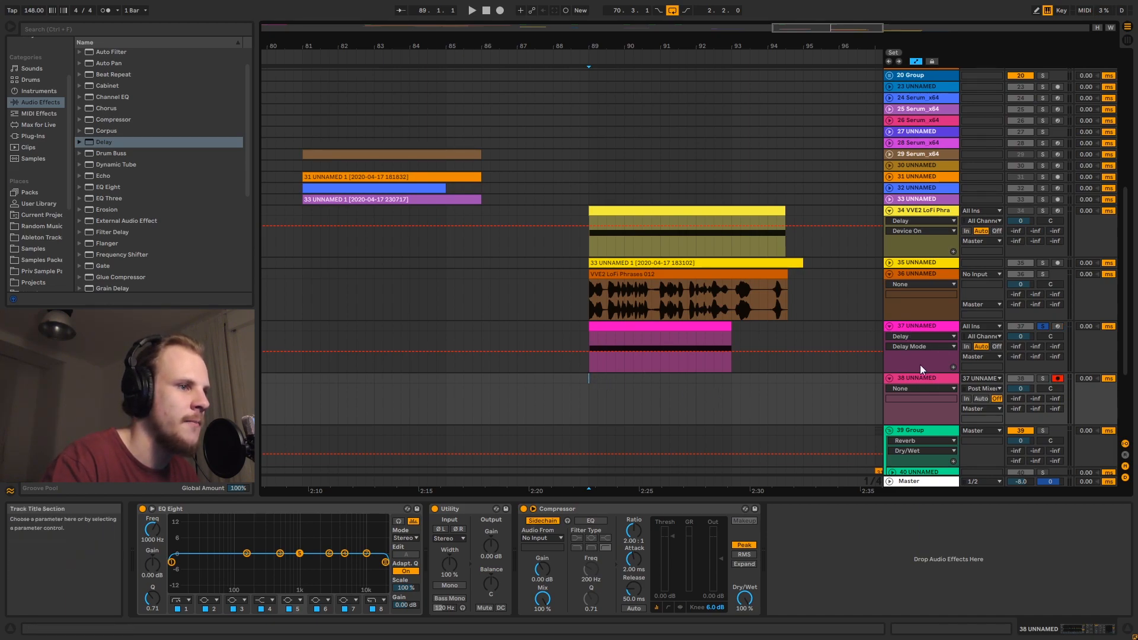
click(499, 10)
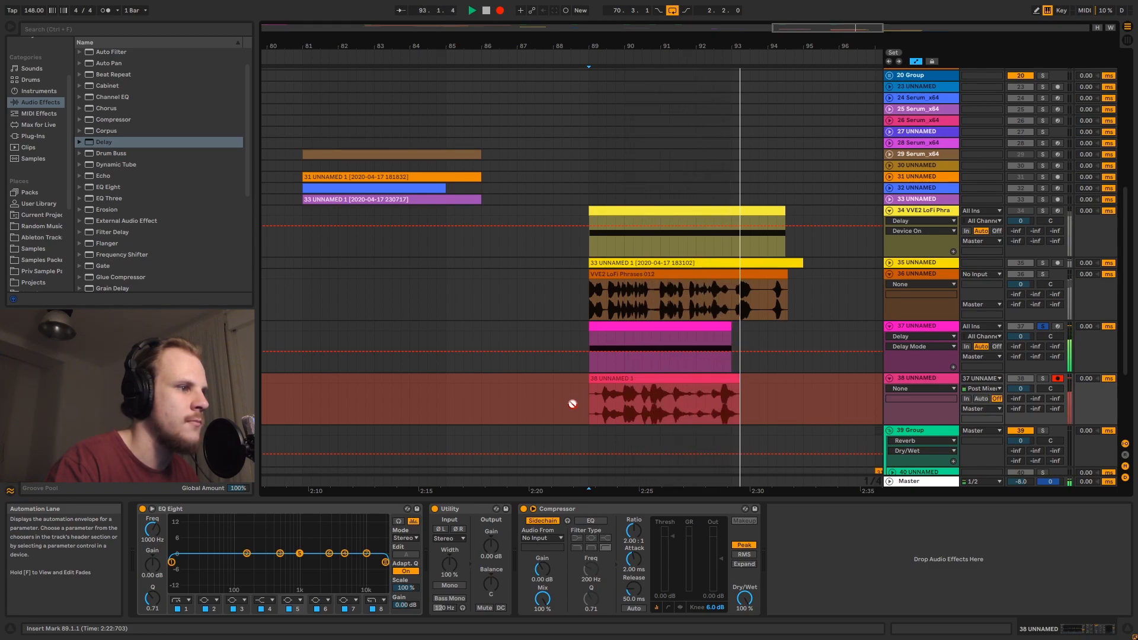
key(space)
Set the recorded clip on track 38 to Texture warp mode with Flux at 0.00
click(702, 393)
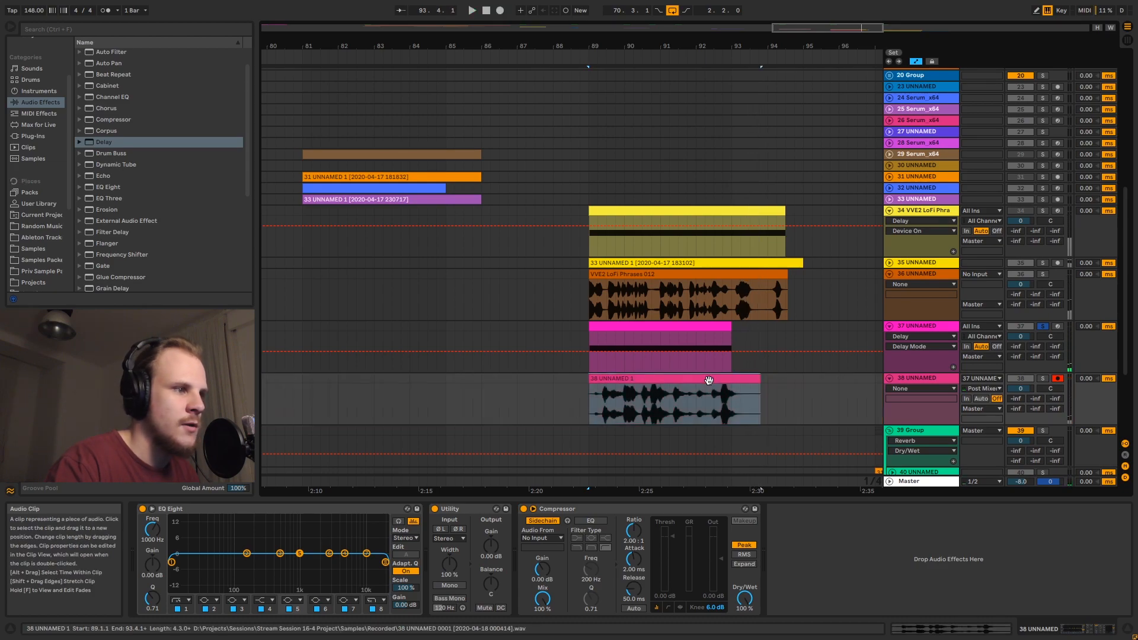
double_click(656, 379)
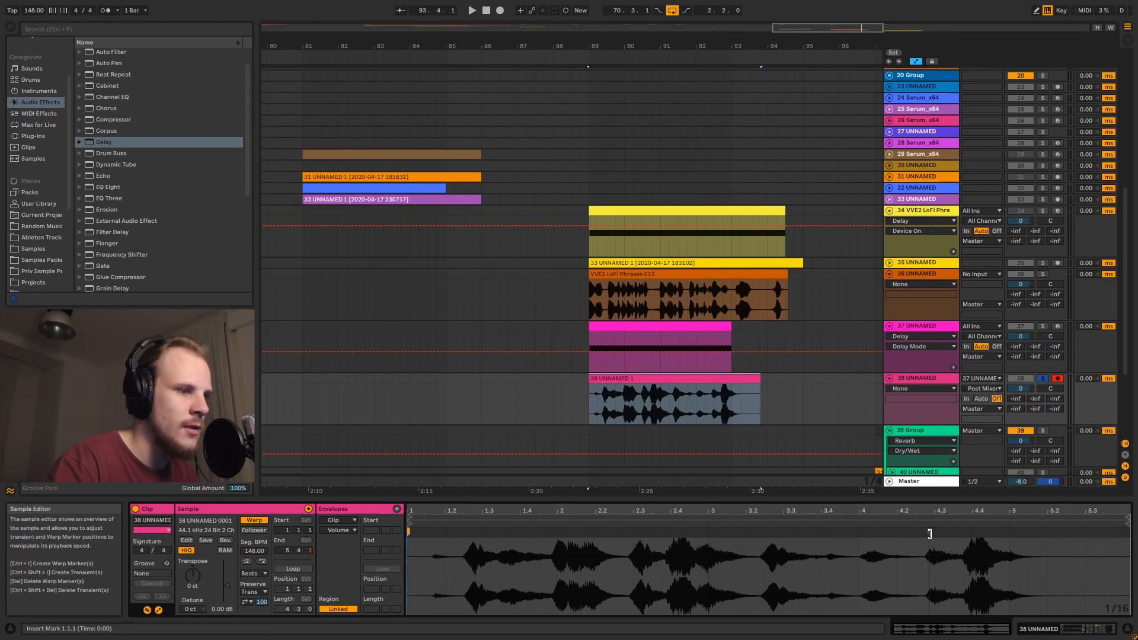
click(252, 574)
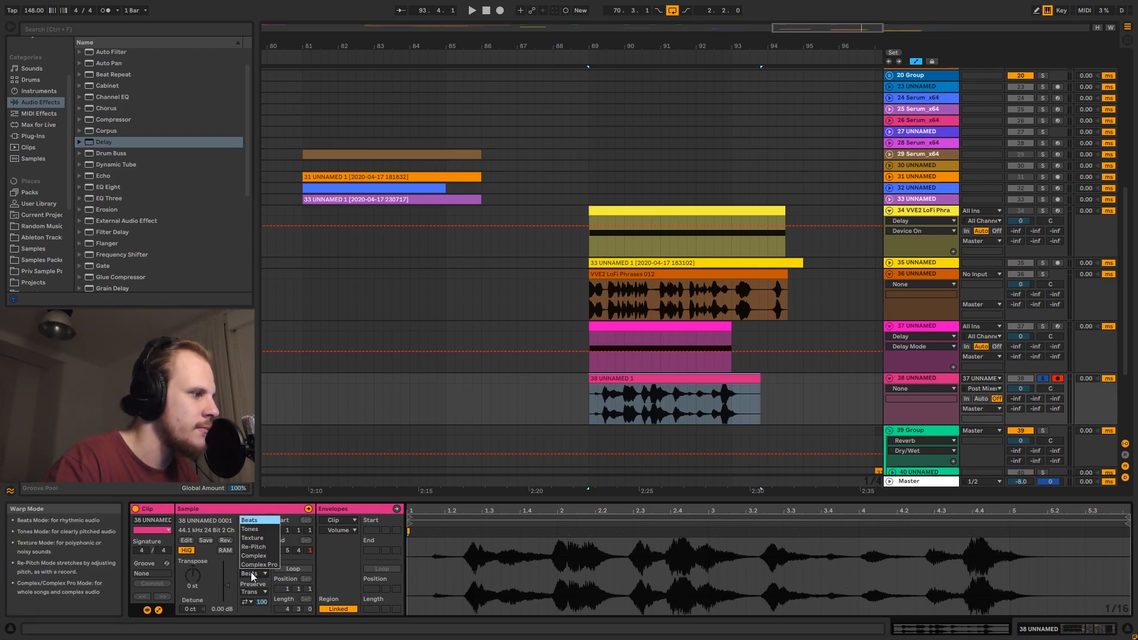
click(252, 537)
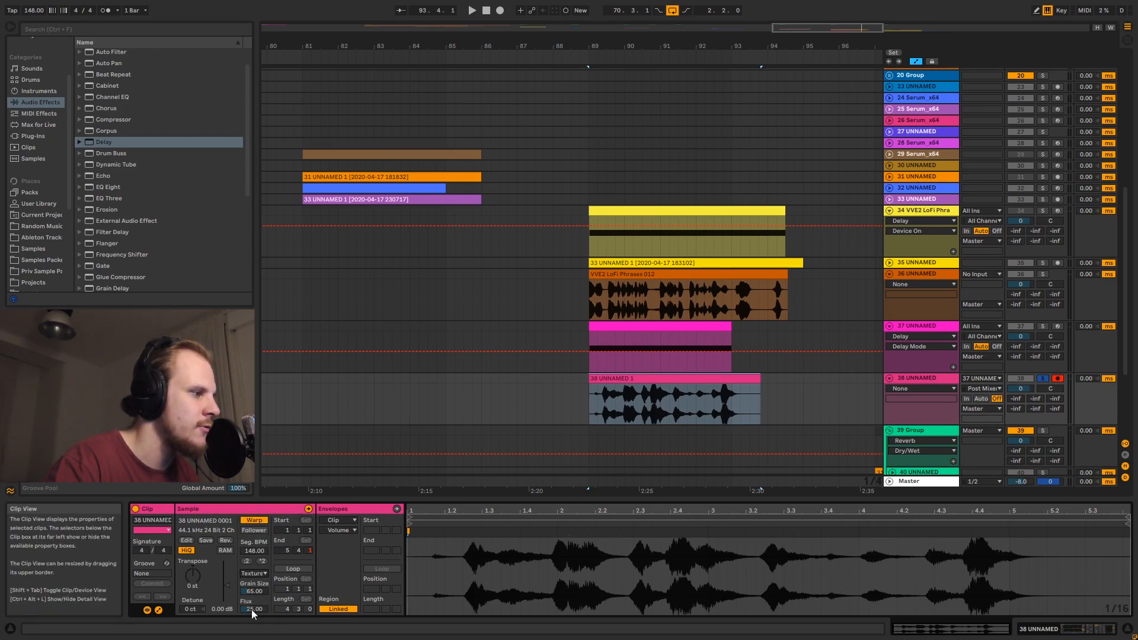
drag(255, 609, 255, 620)
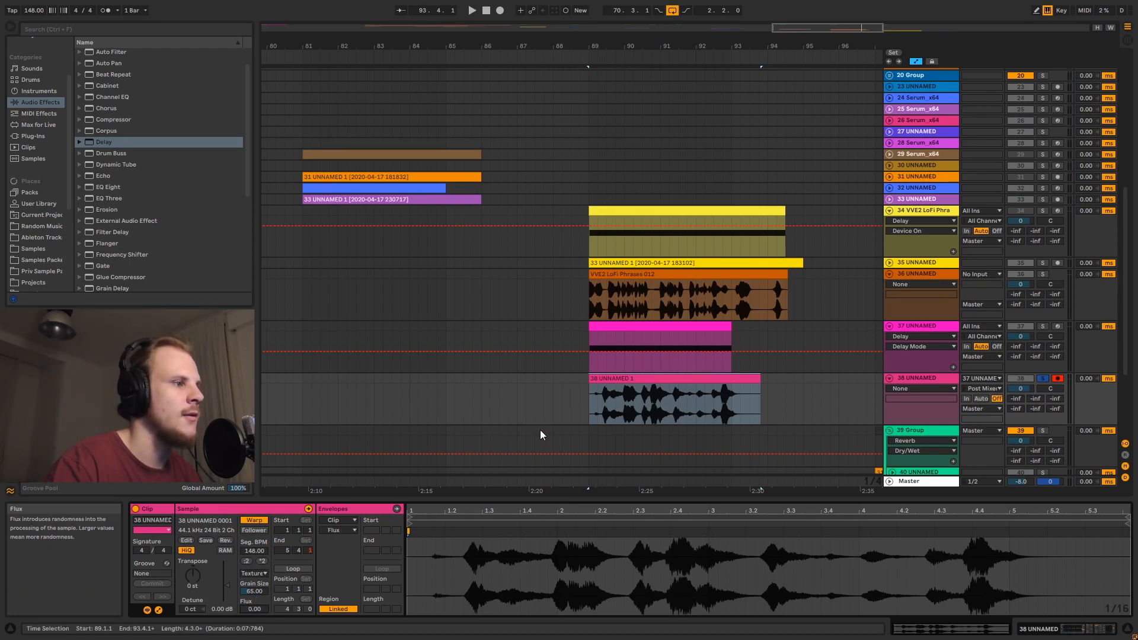
View the device chains of track 37 and track 38
click(917, 326)
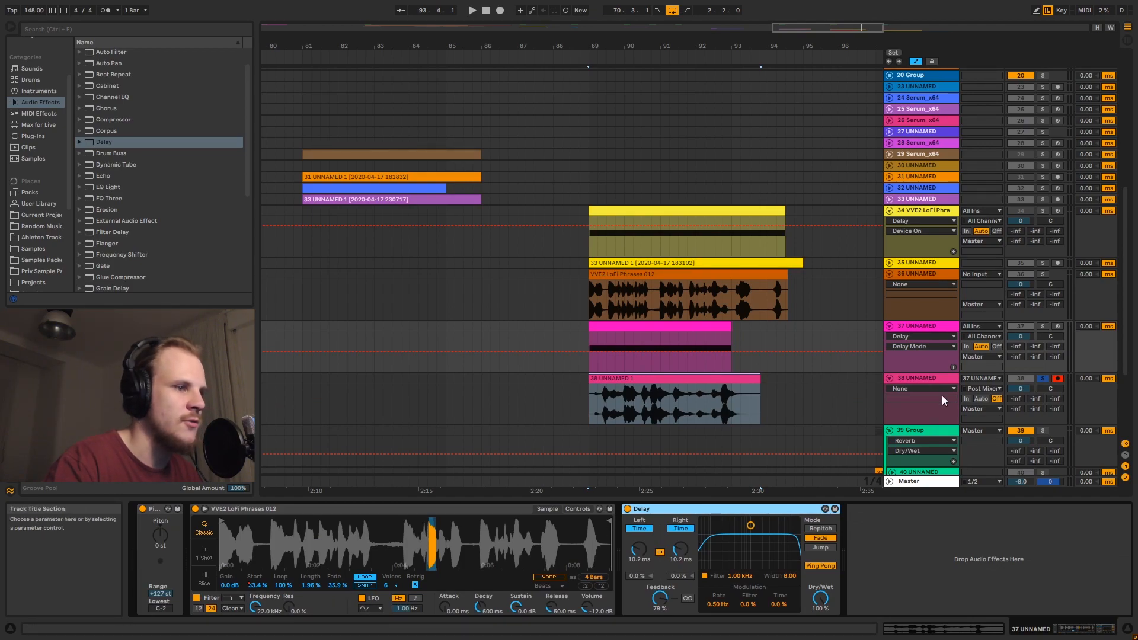
click(928, 378)
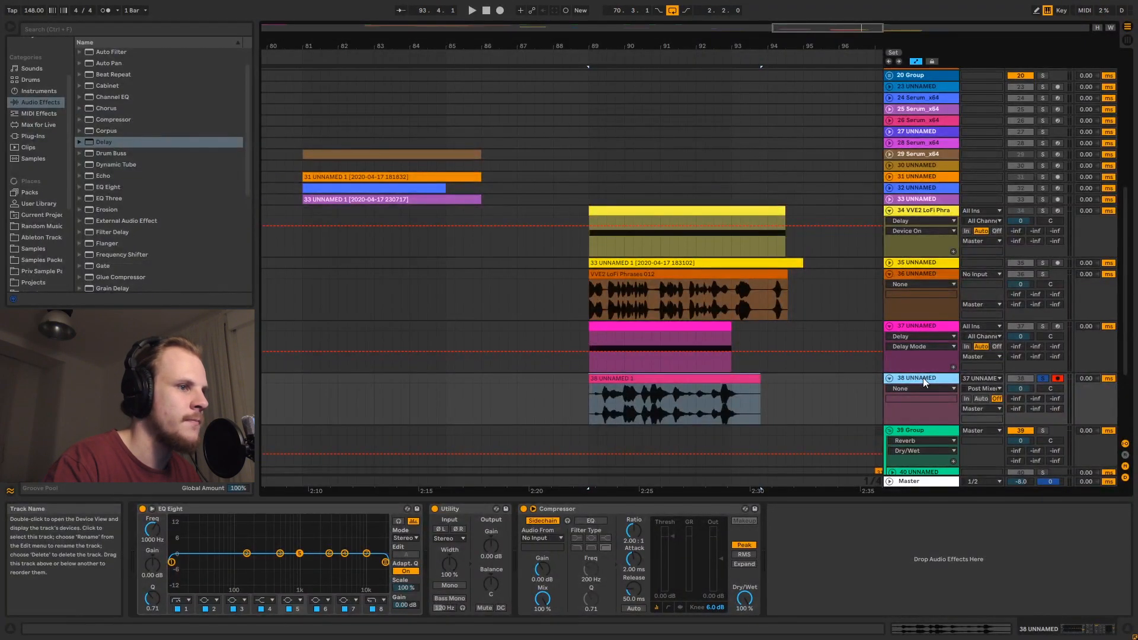
Compare the recorded clip's Texture settings with the Simpler and Delay devices on track 37
click(708, 378)
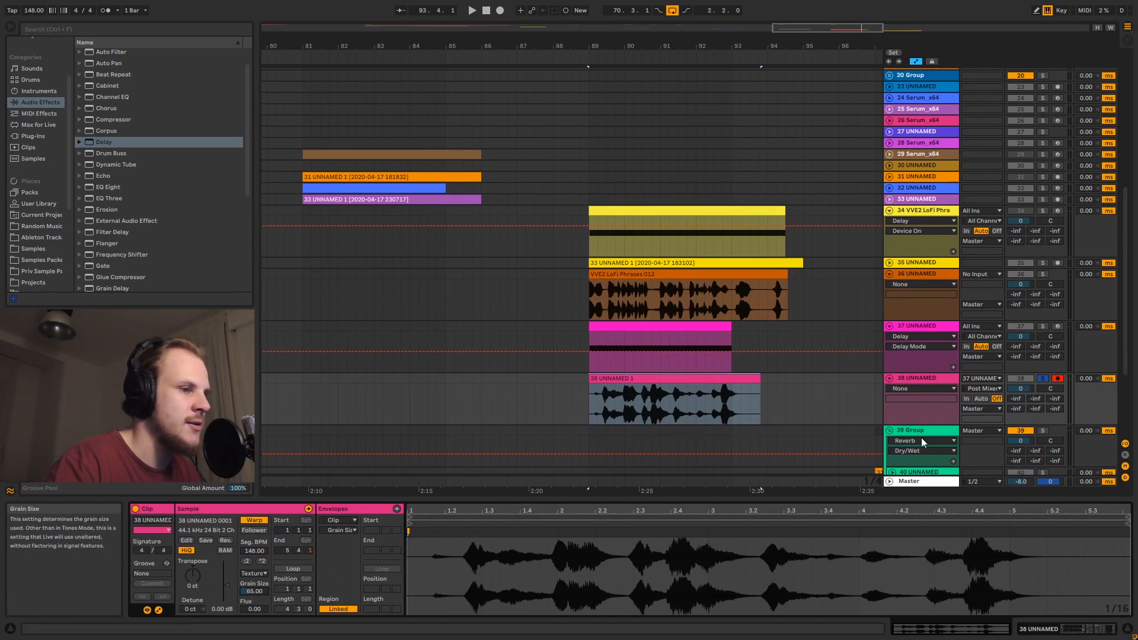
click(915, 327)
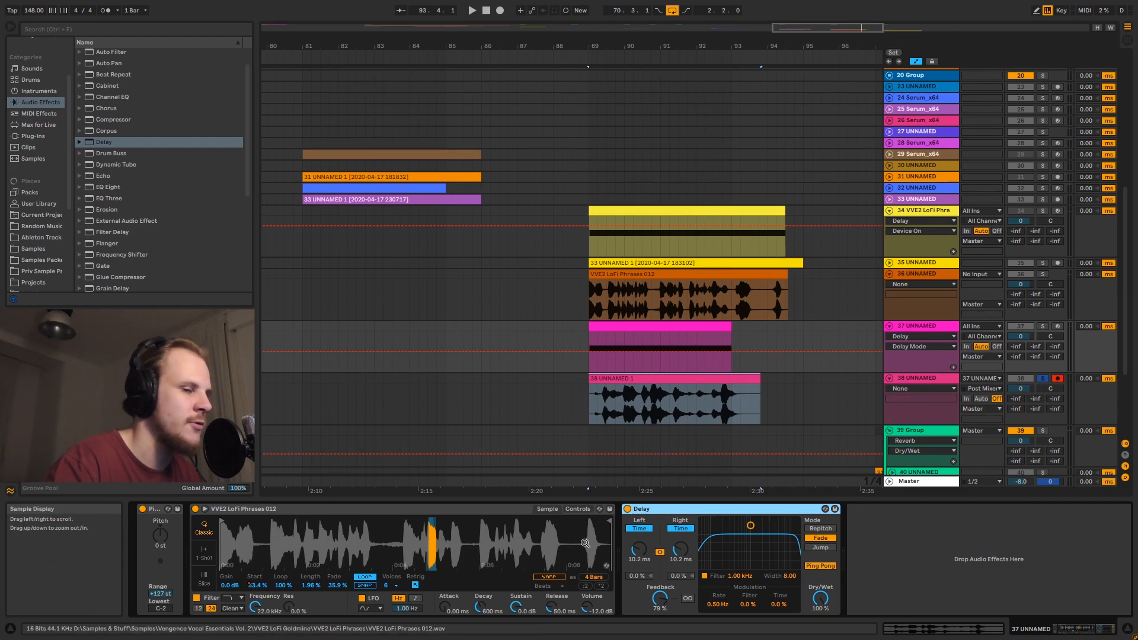
click(681, 402)
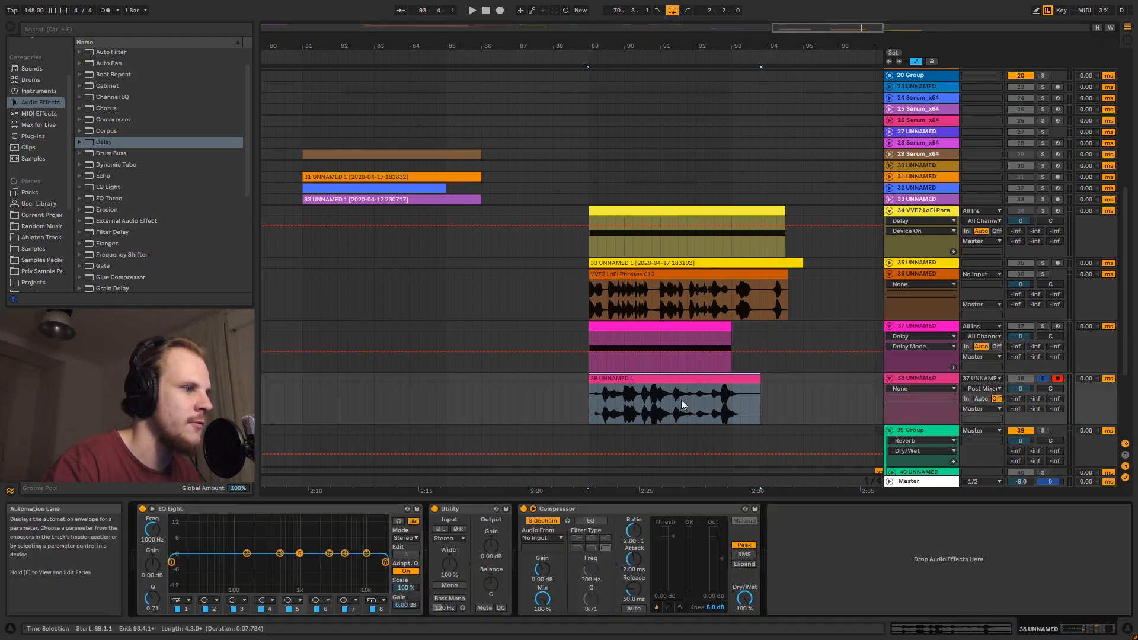
Set the Grain Size of track 38's recorded clip to 18.31 and show its Grain Size clip envelope
double_click(659, 378)
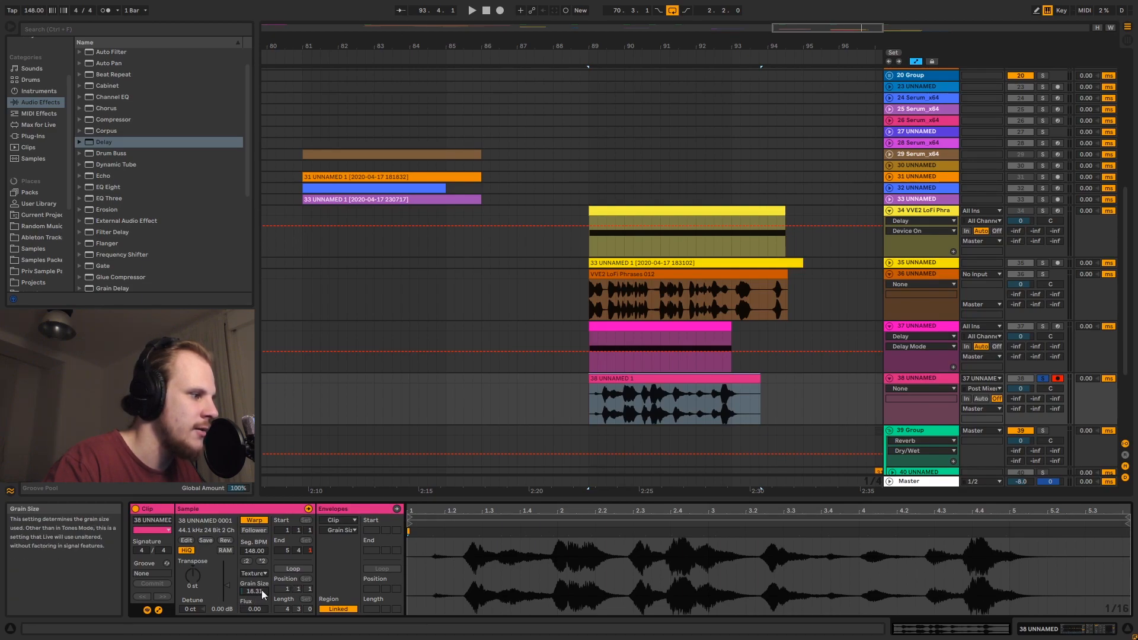
click(344, 531)
click(342, 555)
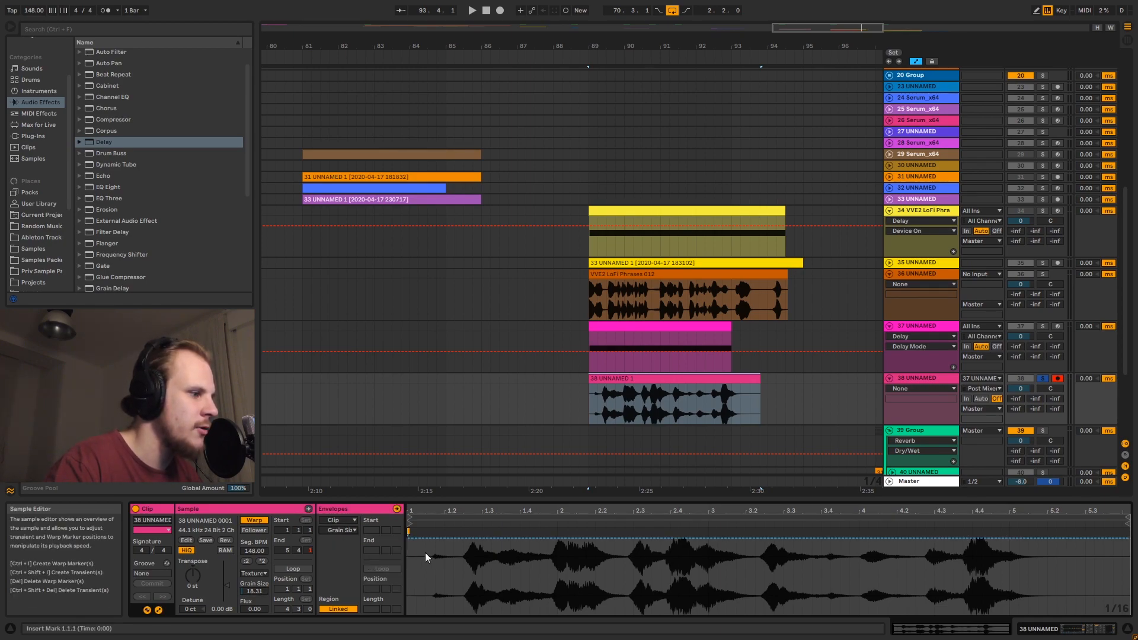
Draw a varying Grain Size envelope starting near 38.8%, rising to about 76.7%, falling to about 28.7%, and ending at maximum
drag(410, 542, 410, 587)
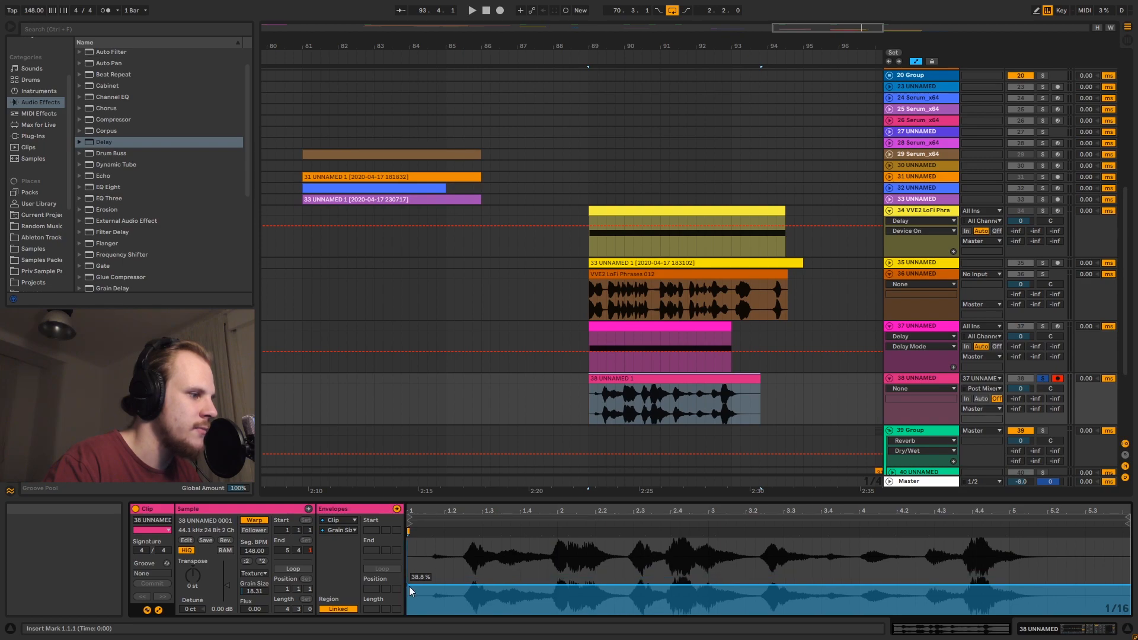
click(520, 585)
drag(540, 585, 539, 555)
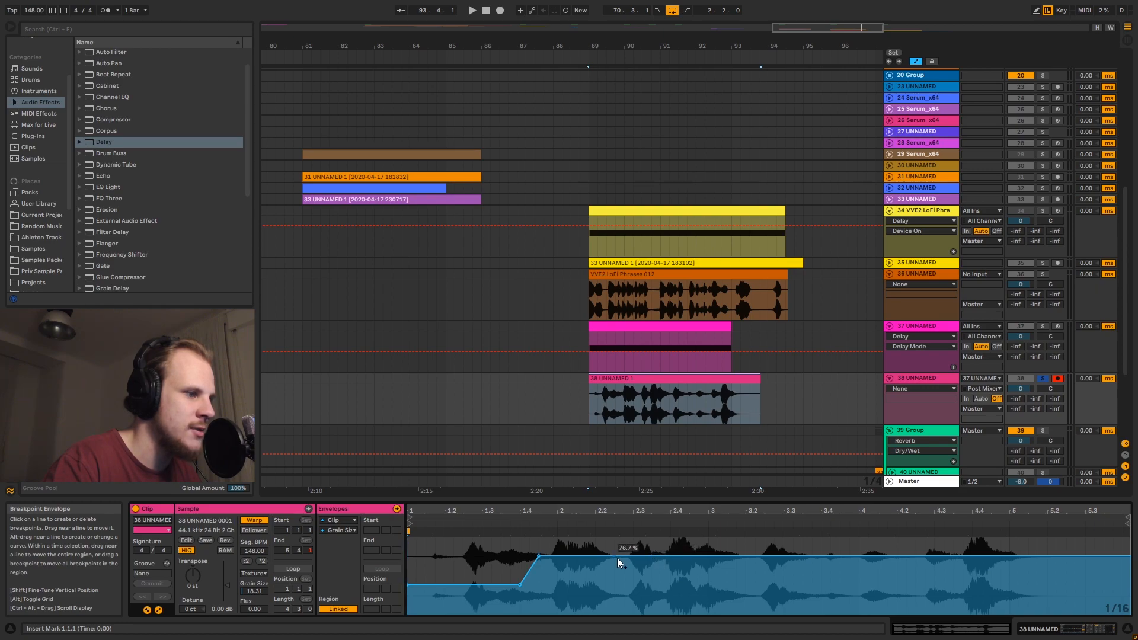
click(633, 556)
drag(660, 556, 820, 593)
click(774, 573)
click(802, 574)
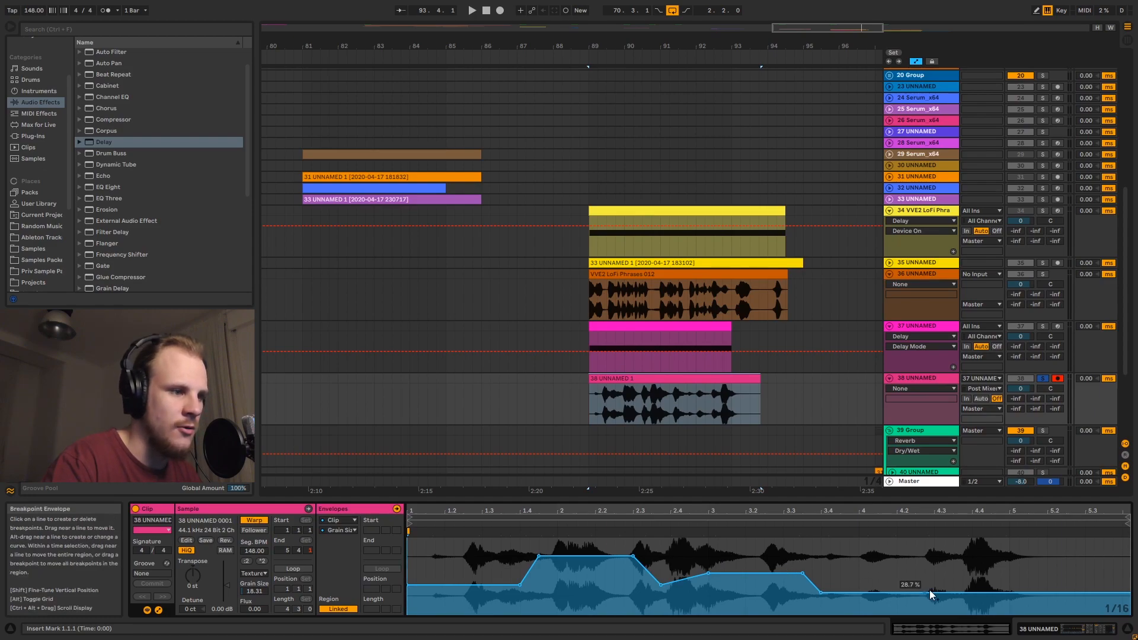
click(907, 593)
drag(924, 593, 996, 587)
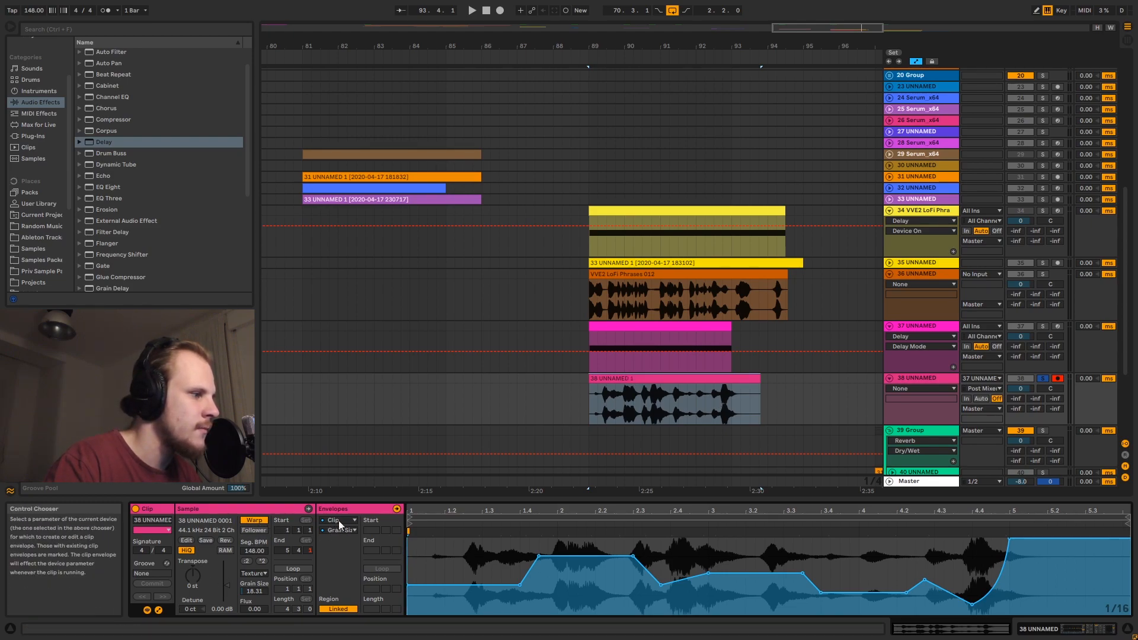
Hide the envelopes and add three warp markers on the recorded clip's transients, moving the first to 1.2.3 and the second past 2.2
click(158, 610)
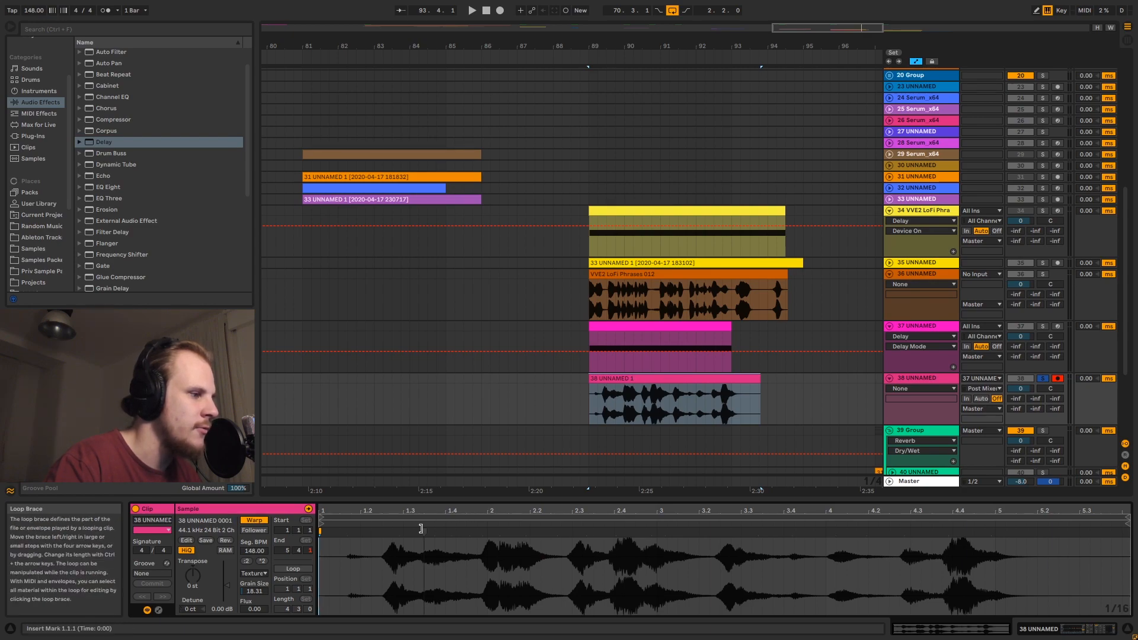
click(399, 532)
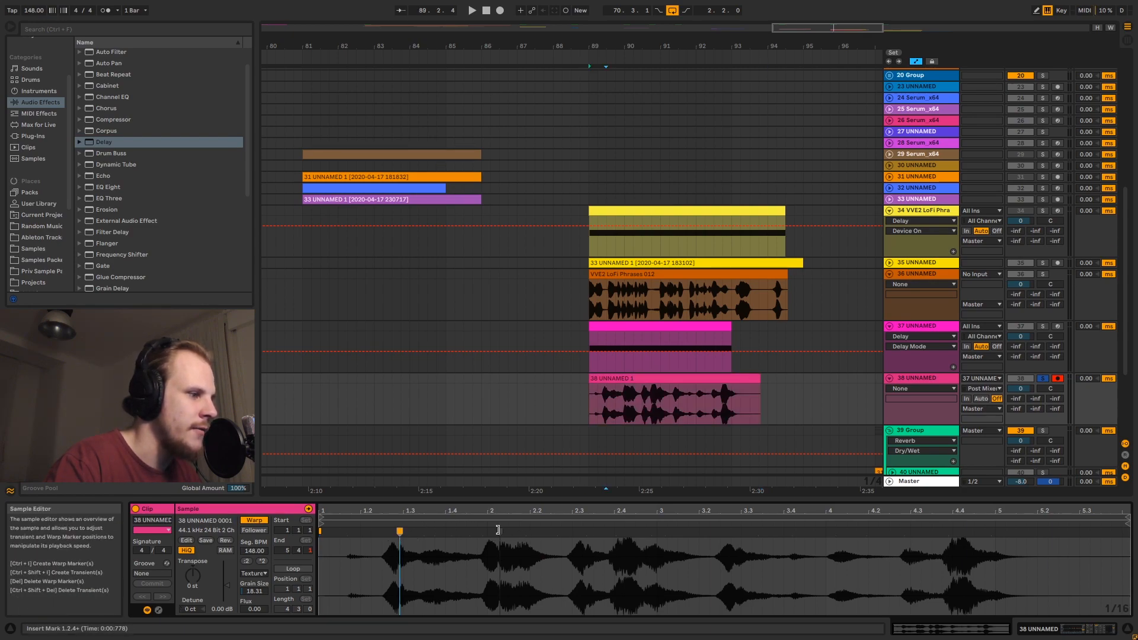
mouse_move(483, 532)
mouse_down()
mouse_move(511, 534)
mouse_move(488, 538)
mouse_up()
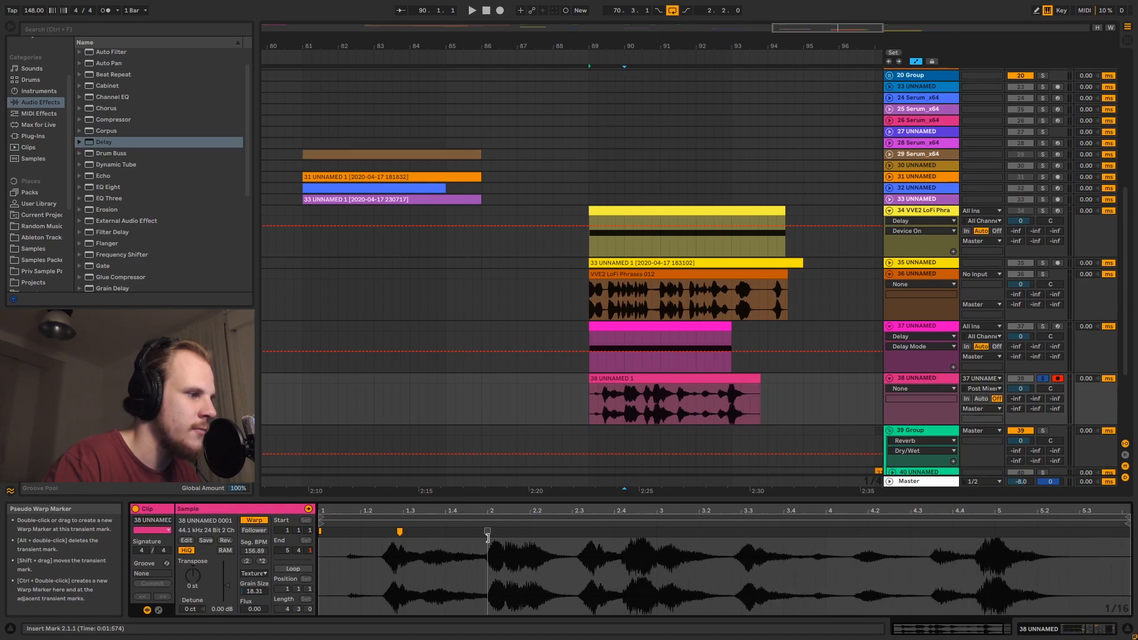
click(982, 532)
double_click(982, 533)
drag(487, 533, 551, 534)
click(401, 532)
drag(401, 532, 381, 532)
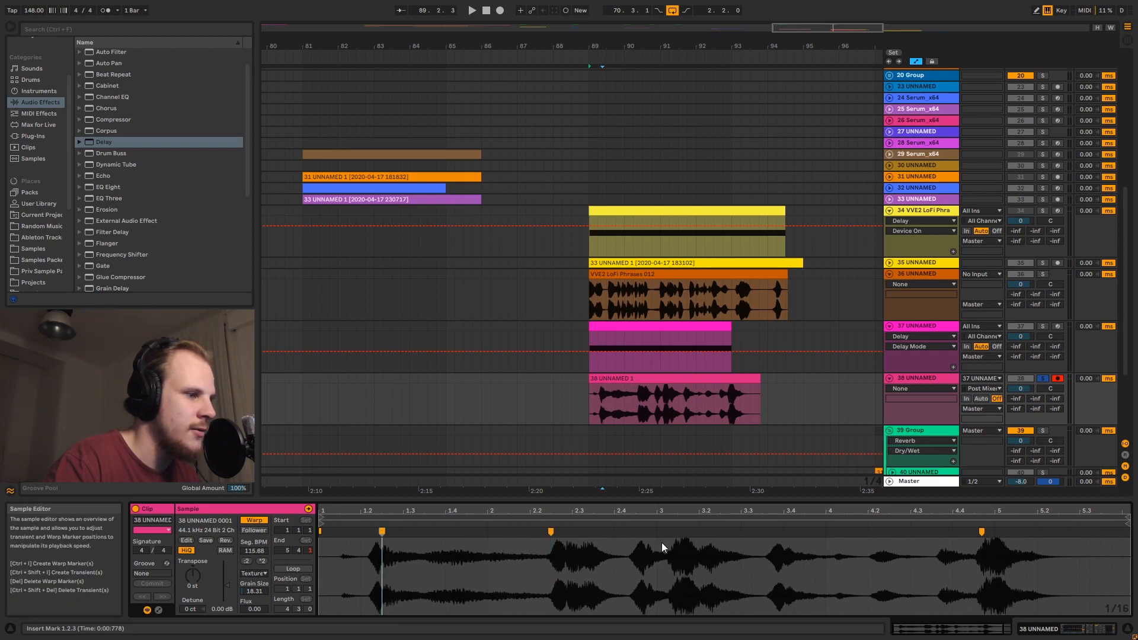
Warp the clip's later transients, pulling one back to 2.4.1, pushing one to 4.1.1, and moving the final marker past bar 5
mouse_move(673, 538)
mouse_down()
mouse_move(742, 537)
mouse_move(613, 541)
mouse_up()
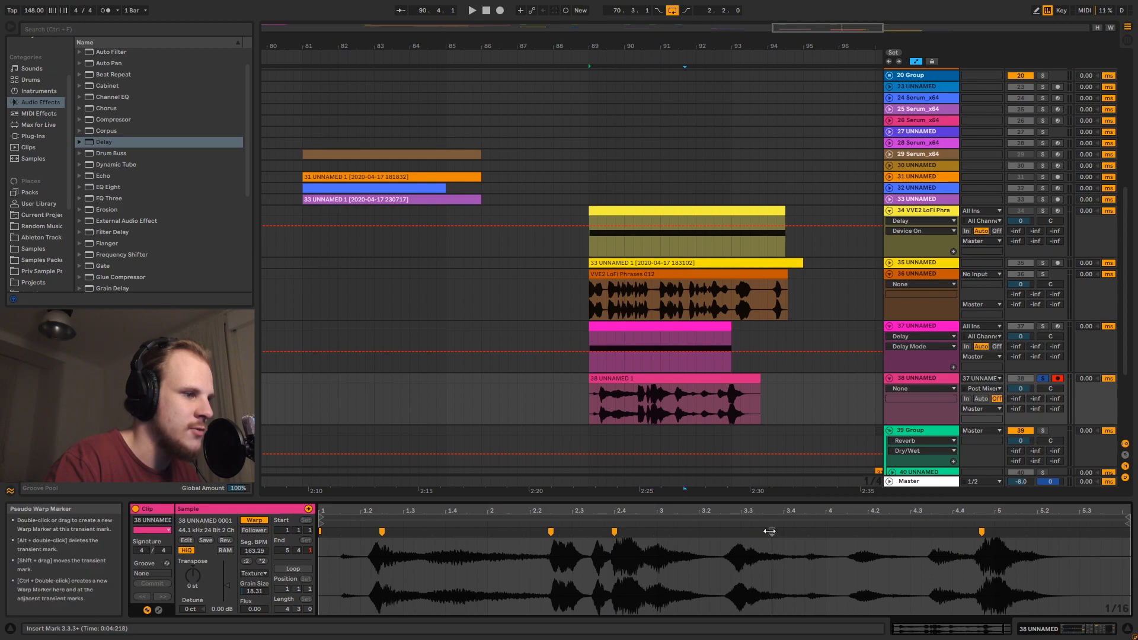
drag(770, 532, 826, 532)
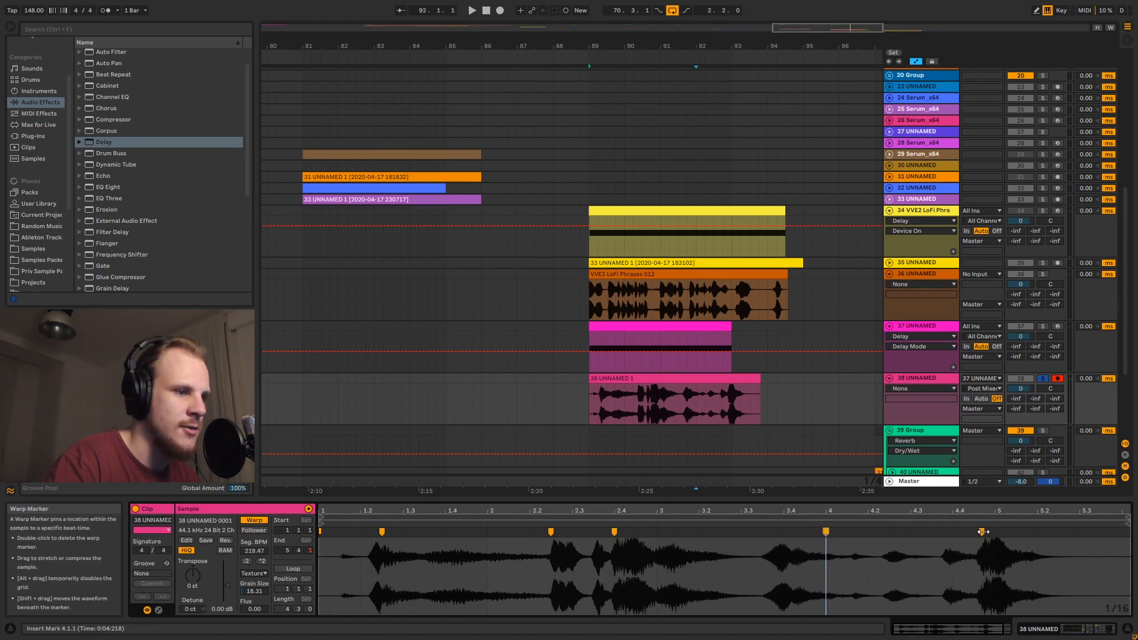
drag(979, 531, 1017, 533)
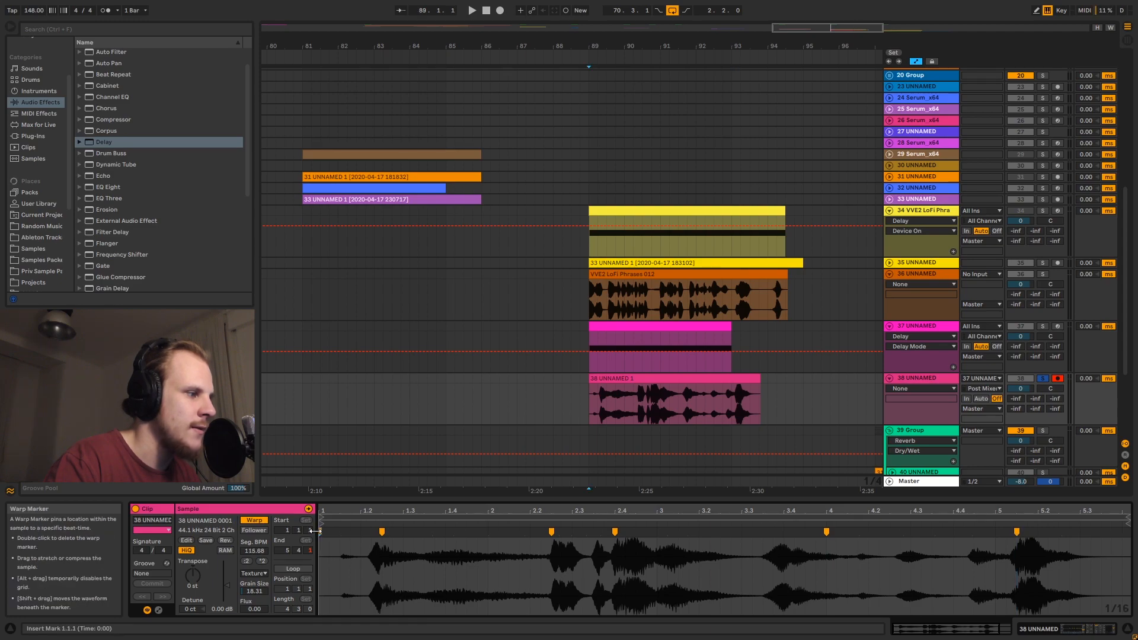
drag(315, 531, 330, 532)
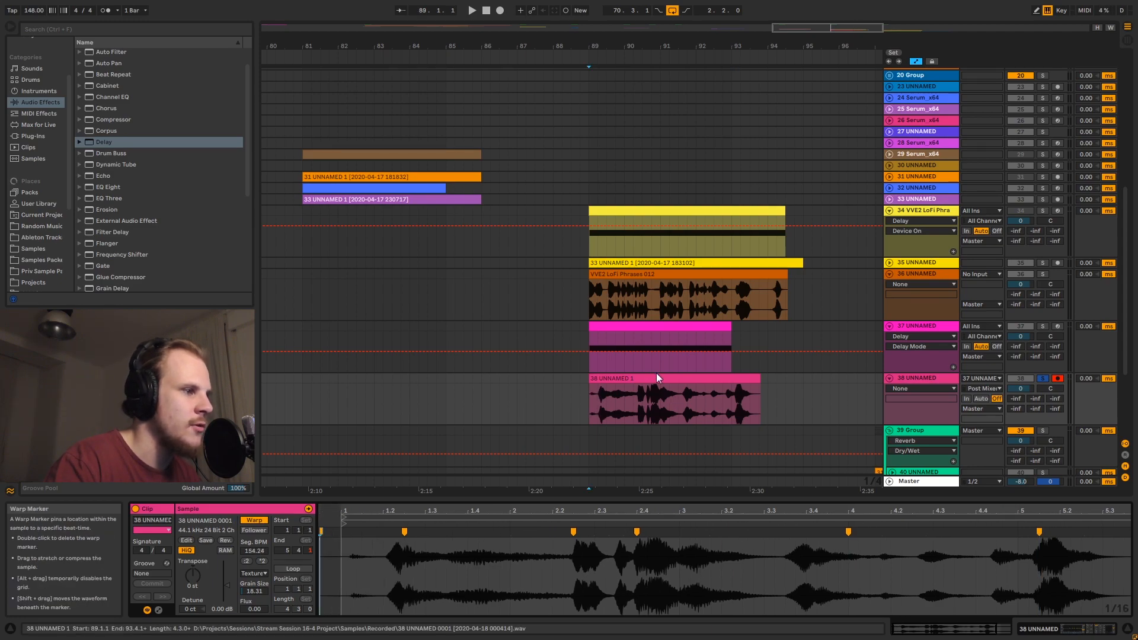
Play the warped clip on track 38 from bar 89
click(598, 396)
click(586, 397)
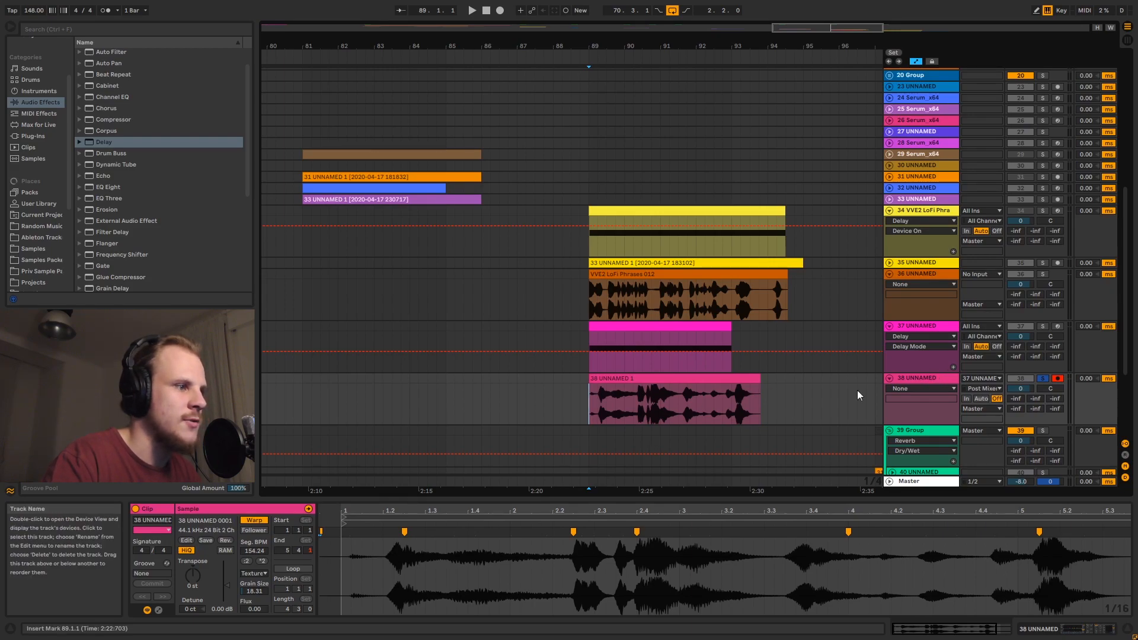
click(655, 380)
key(space)
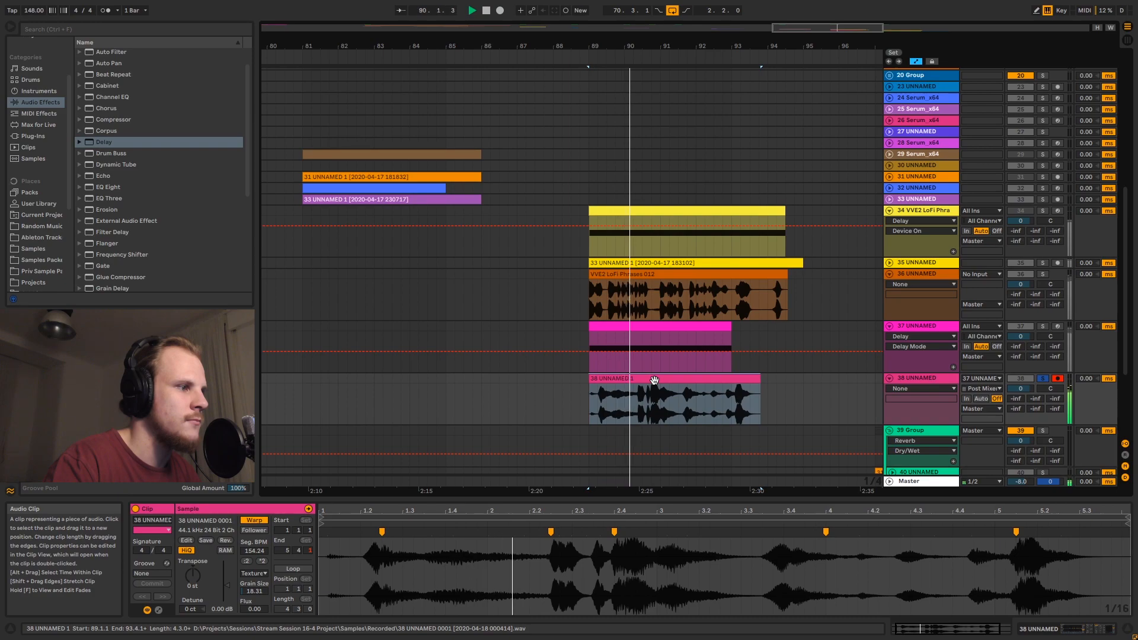